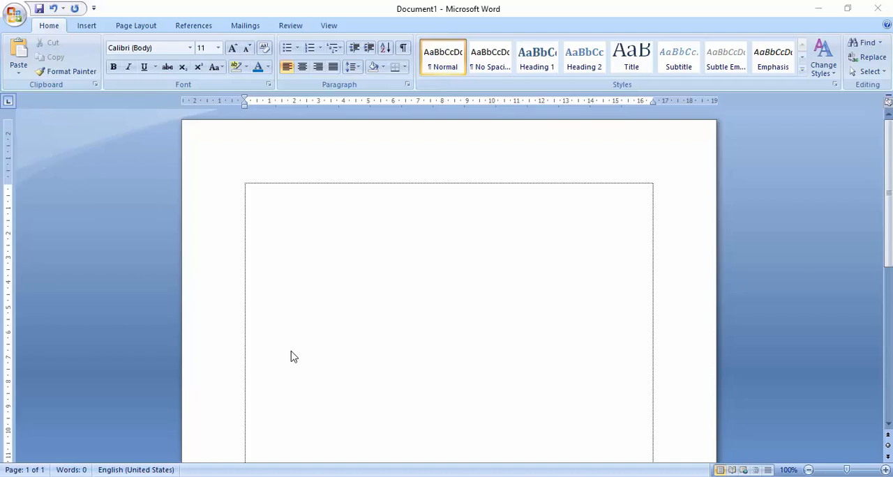
{"action": "left_click", "coordinate": [2, 441]}
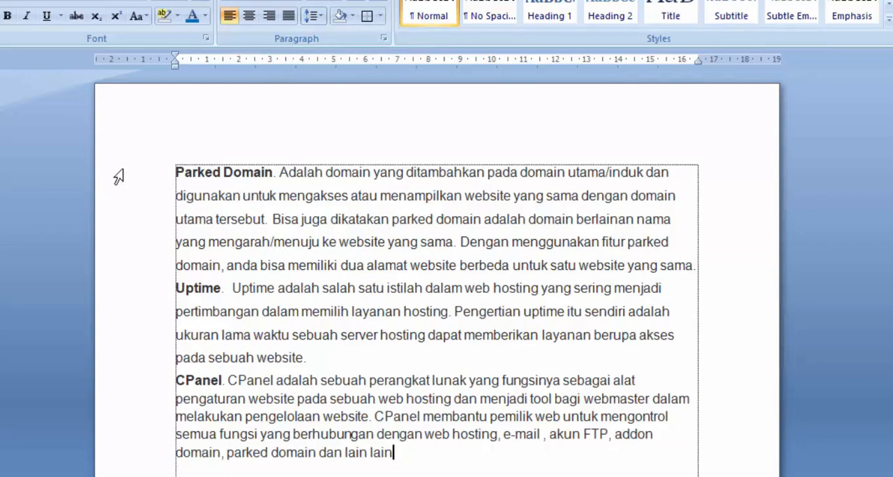
Centre the Parked Domain, Uptime and CPanel paragraphs and clear the selection.
{"action": "left_click_drag", "start_coordinate": [116, 176], "coordinate": [173, 470]}
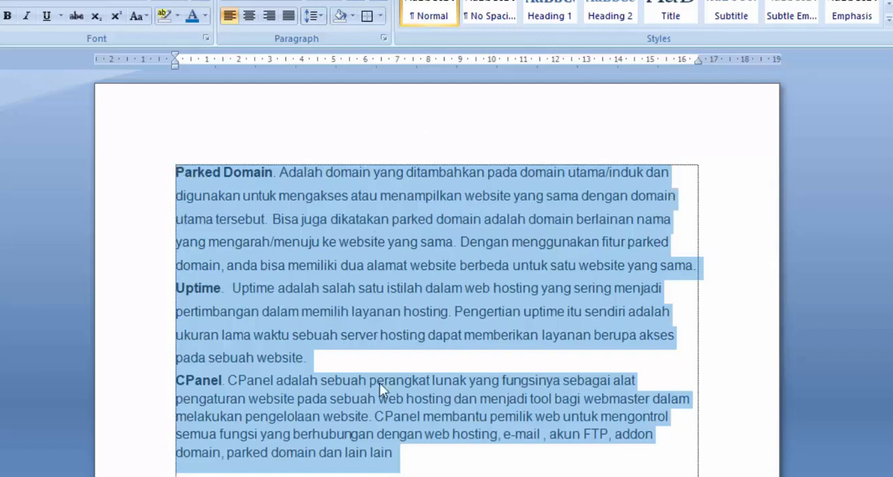
{"action": "left_click", "coordinate": [250, 16]}
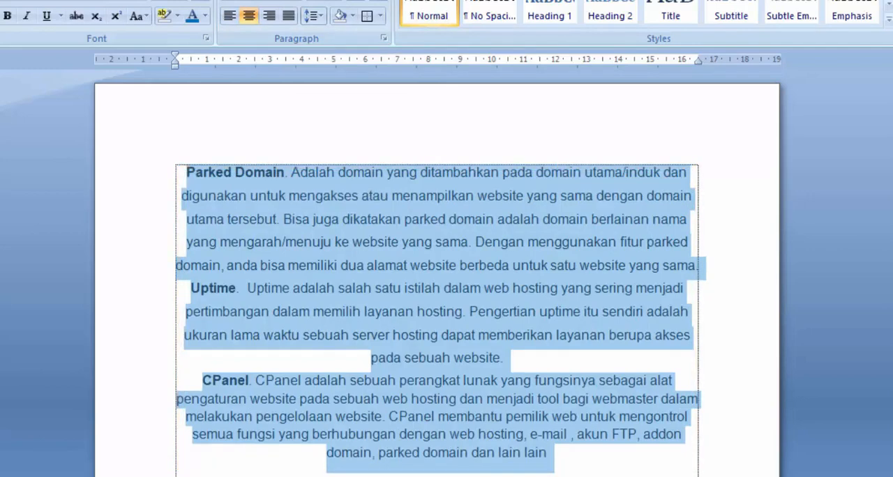
{"action": "scroll", "coordinate": [314, 272], "scroll_direction": "down", "scroll_amount": 1}
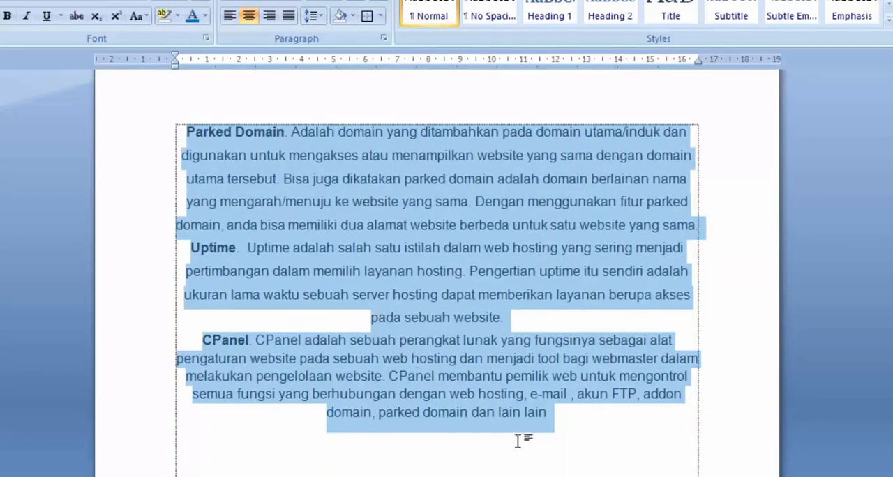
{"action": "left_click", "coordinate": [538, 453]}
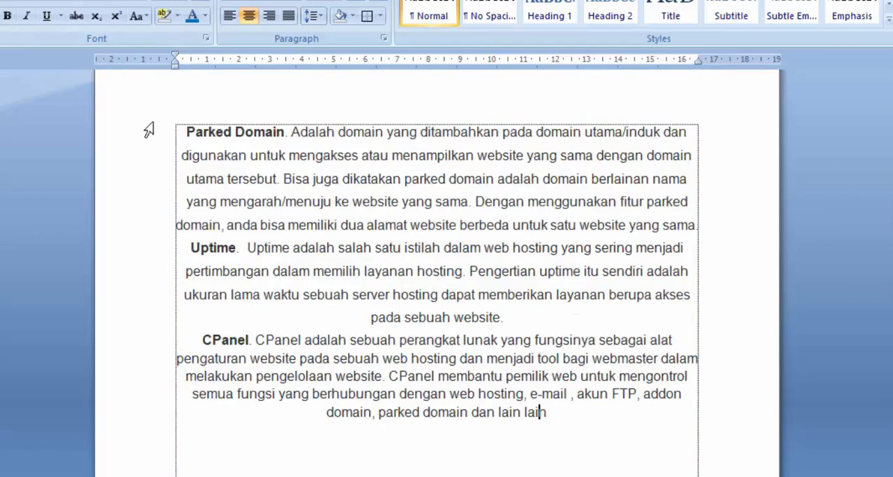
Right-align all three paragraphs, switch them to justified alignment, and clear the selection.
{"action": "left_click_drag", "start_coordinate": [147, 130], "coordinate": [160, 428]}
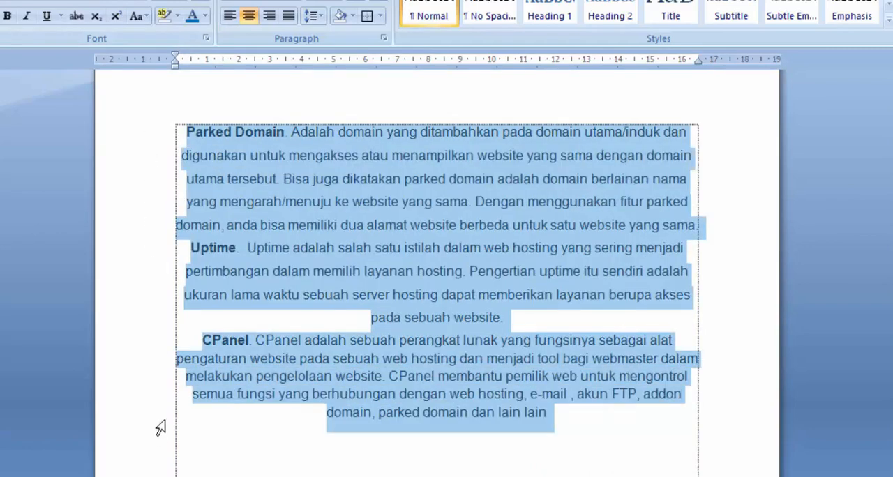
{"action": "left_click", "coordinate": [270, 17]}
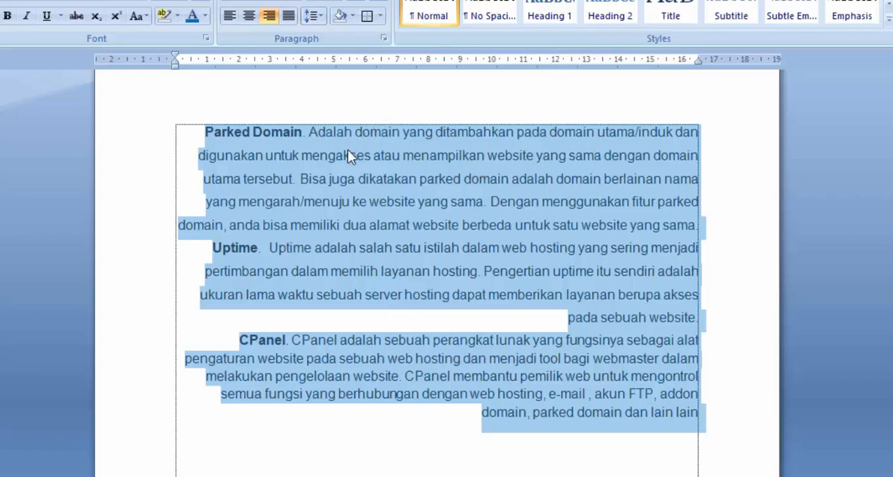
{"action": "left_click", "coordinate": [286, 19]}
{"action": "left_click", "coordinate": [561, 432]}
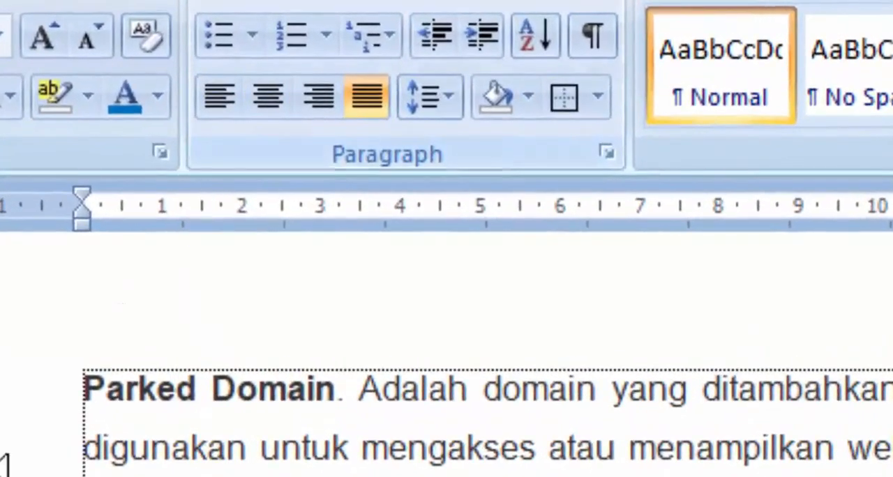
Cycle all the document's paragraphs through left, centred, right and finally justified alignment.
{"action": "left_click_drag", "start_coordinate": [47, 396], "coordinate": [432, 444]}
{"action": "scroll", "coordinate": [408, 376], "scroll_direction": "up", "scroll_amount": 3}
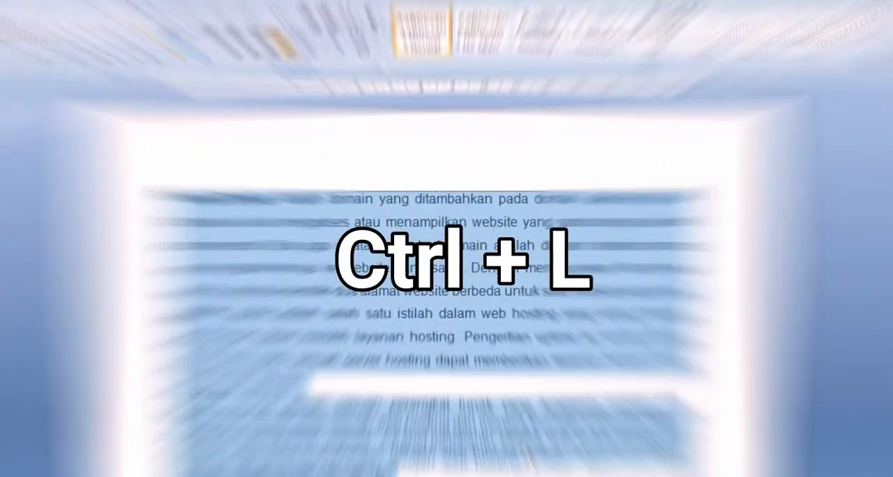
{"action": "key", "text": "ctrl+l"}
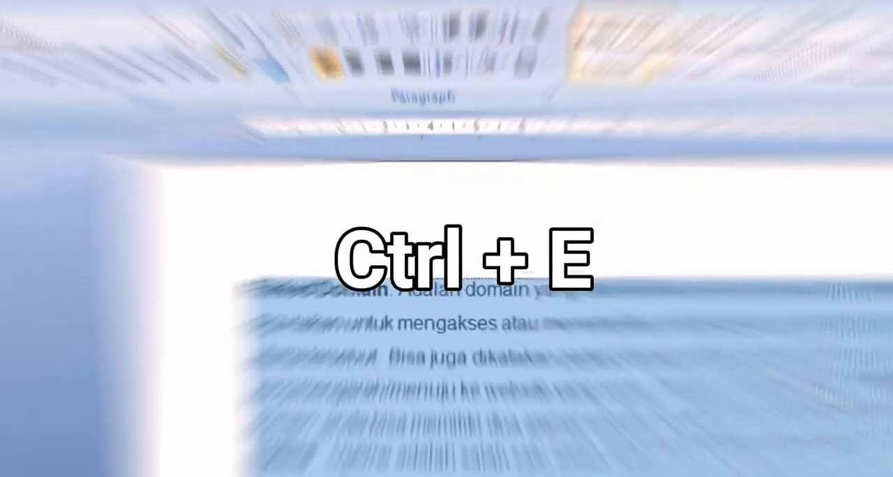
{"action": "key", "text": "ctrl+e"}
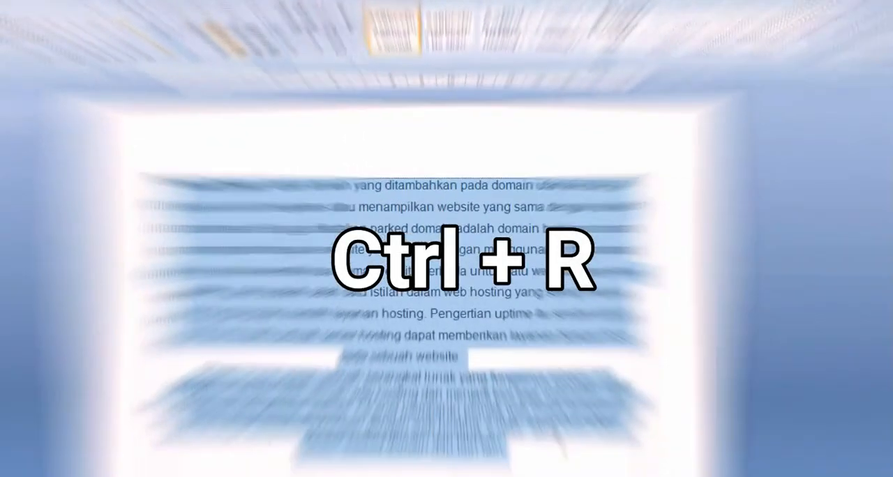
{"action": "key", "text": "ctrl+r"}
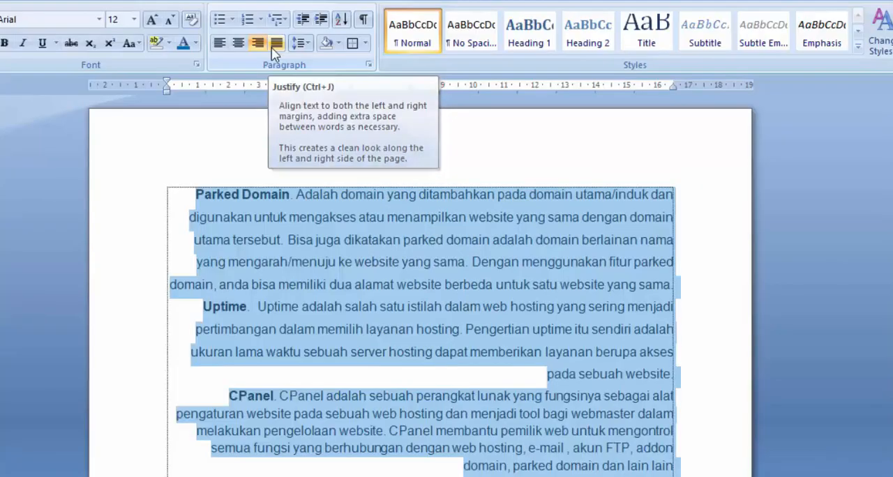
{"action": "left_click", "coordinate": [276, 44]}
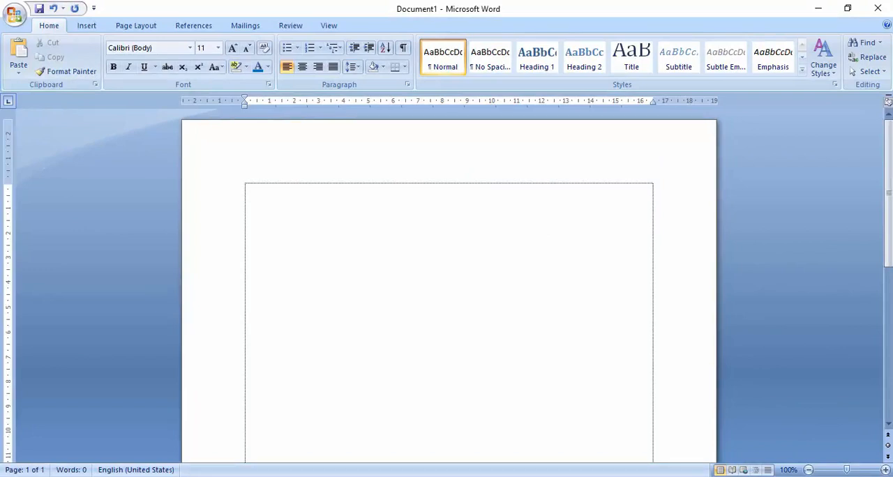
Enter the heading line "Nama nama provinsi yang ada pada sumatera" in the blank document.
{"action": "type", "text": "Nama nama"}
{"action": "type", "text": " provi"}
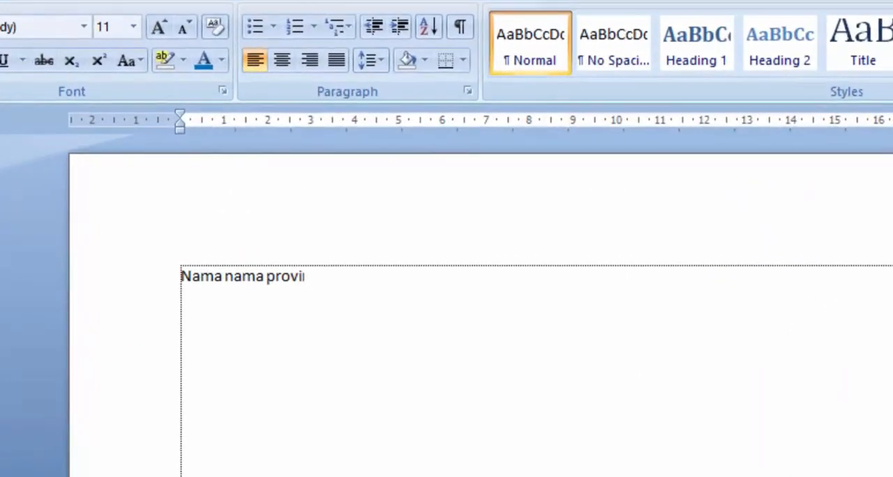
{"action": "type", "text": "nsi yang"}
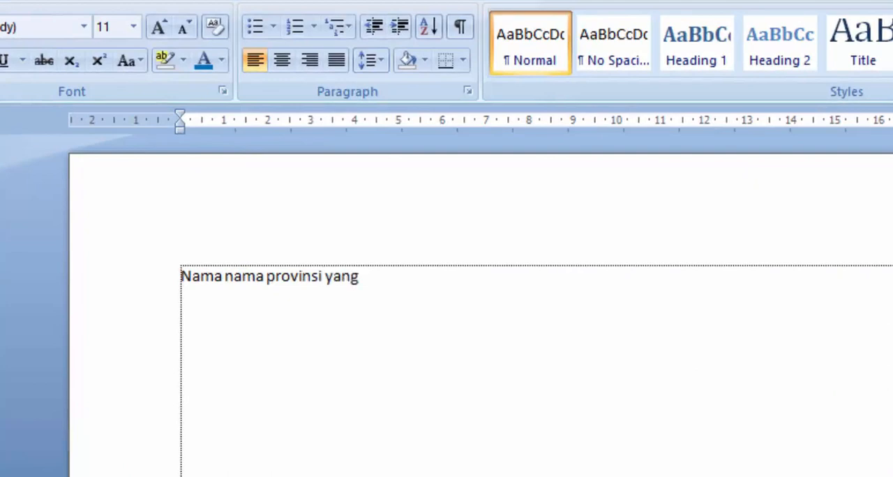
{"action": "type", "text": " ada pada"}
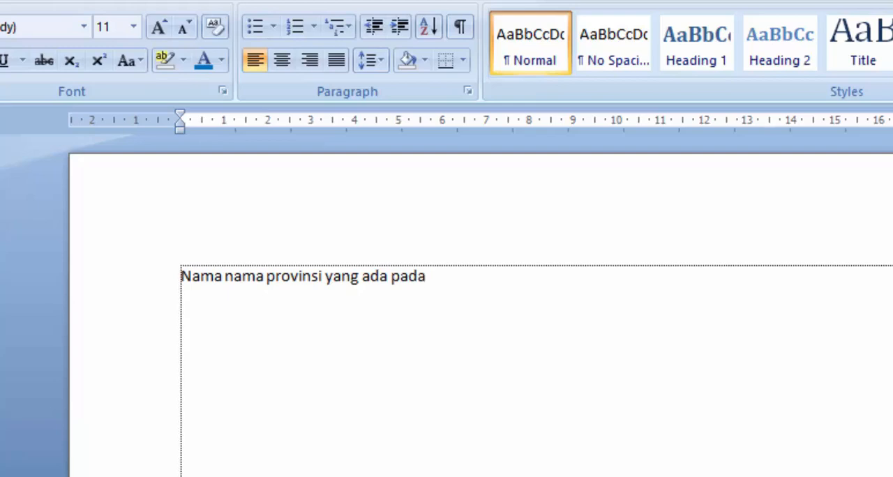
{"action": "type", "text": " sumatera"}
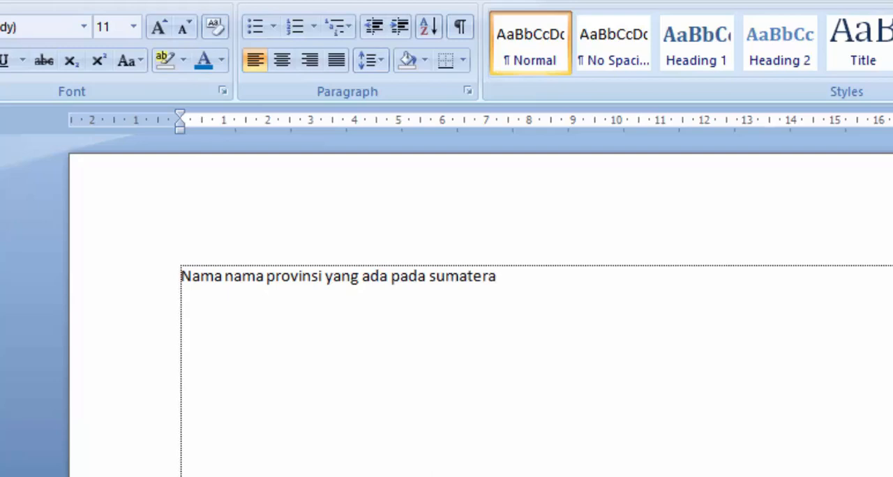
Insert the word "pulau" before "sumatera" in the heading and start a new line below it.
{"action": "key", "text": "ctrl+Left"}
{"action": "type", "text": "u"}
{"action": "key", "text": "BackSpace"}
{"action": "type", "text": "pu"}
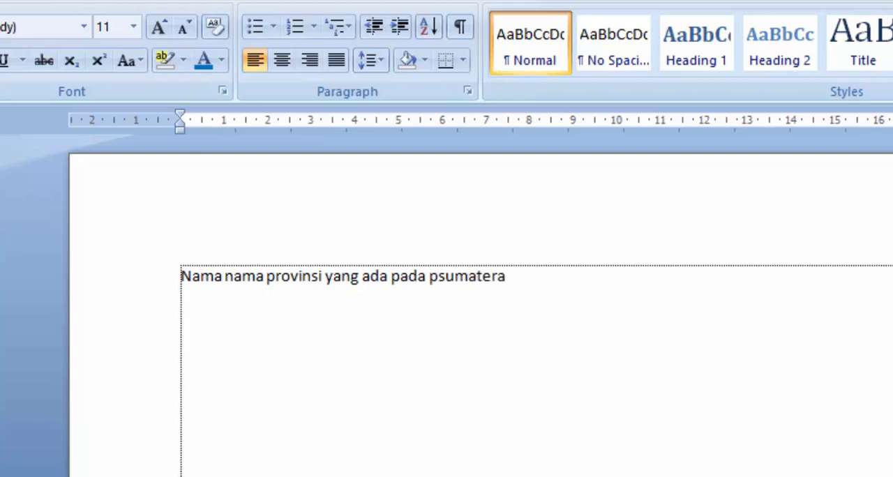
{"action": "type", "text": "lau"}
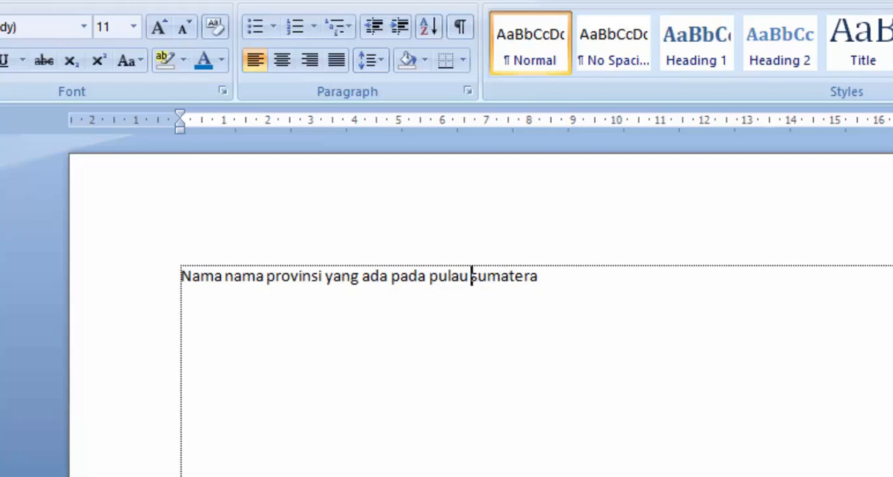
{"action": "left_click", "coordinate": [678, 285]}
Start defining a new symbol bullet for the empty line and set the symbol font to Wingdings 2.
{"action": "left_click", "coordinate": [273, 31]}
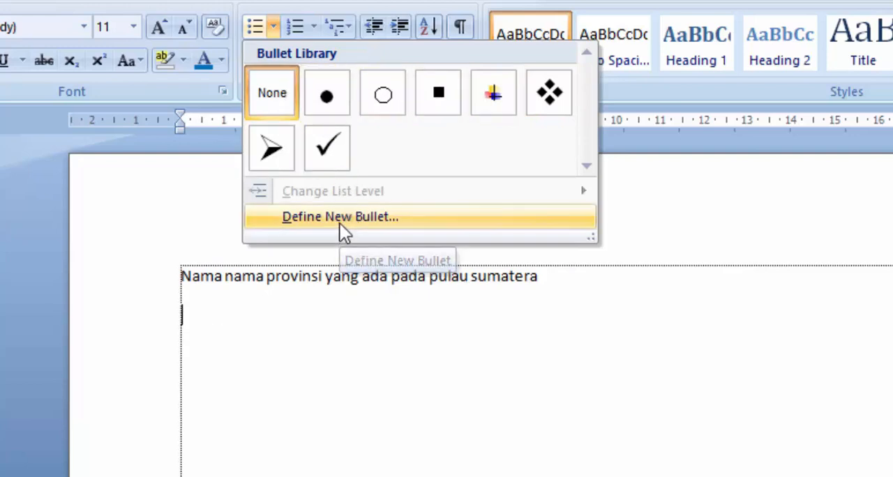
{"action": "left_click", "coordinate": [319, 216]}
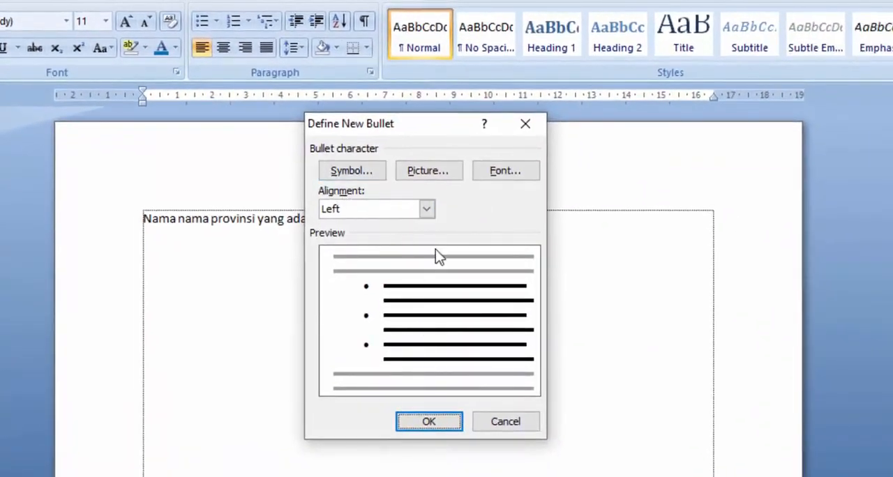
{"action": "left_click", "coordinate": [353, 172]}
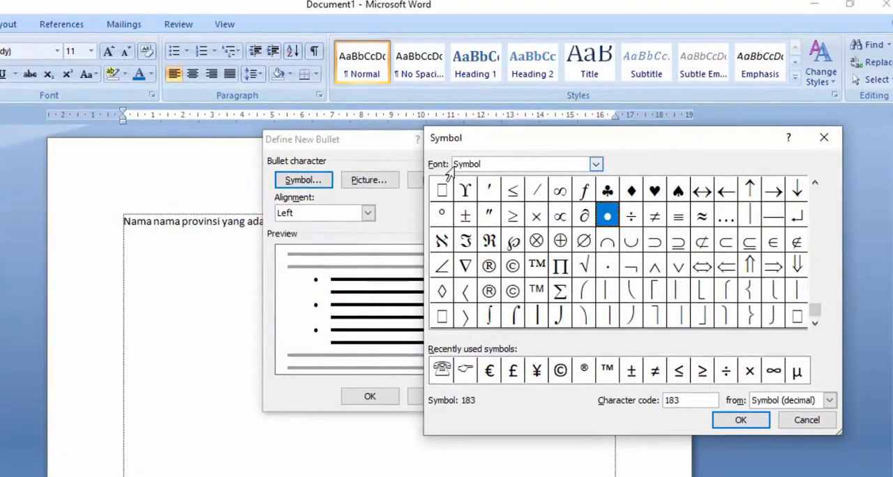
{"action": "left_click", "coordinate": [595, 164]}
{"action": "scroll", "coordinate": [588, 206], "scroll_direction": "down", "scroll_amount": 8}
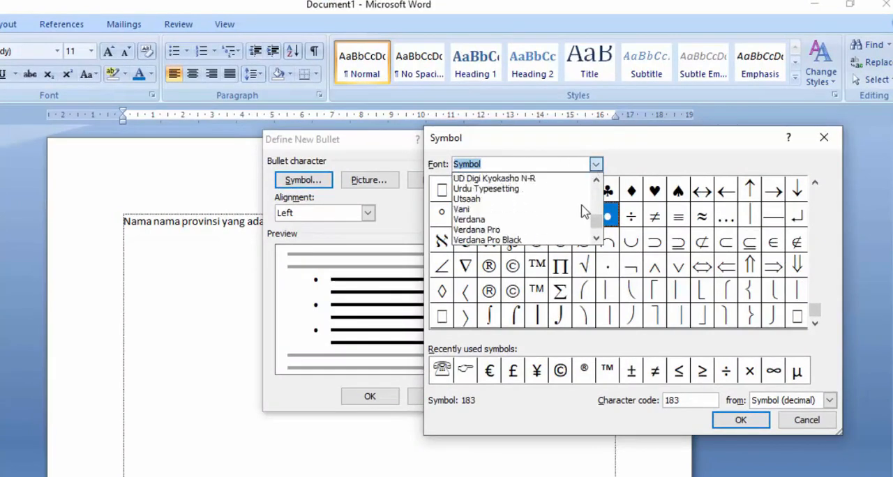
{"action": "scroll", "coordinate": [584, 208], "scroll_direction": "down", "scroll_amount": 4}
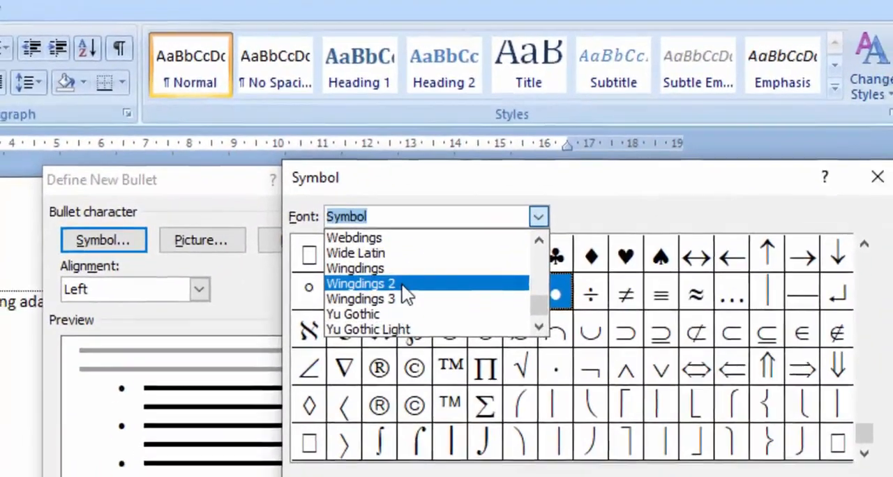
{"action": "left_click", "coordinate": [401, 294]}
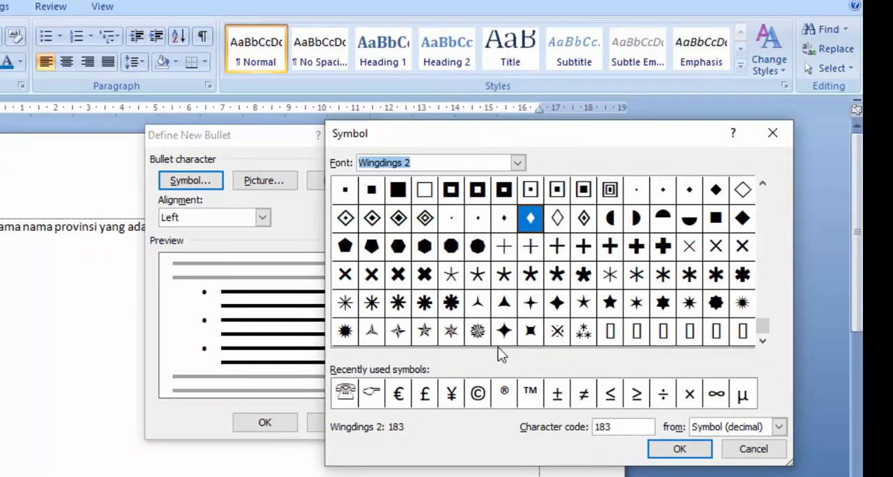
Choose the solid five-pointed star as the bullet character and apply it to the empty line.
{"action": "left_click", "coordinate": [609, 249]}
{"action": "left_click", "coordinate": [612, 304]}
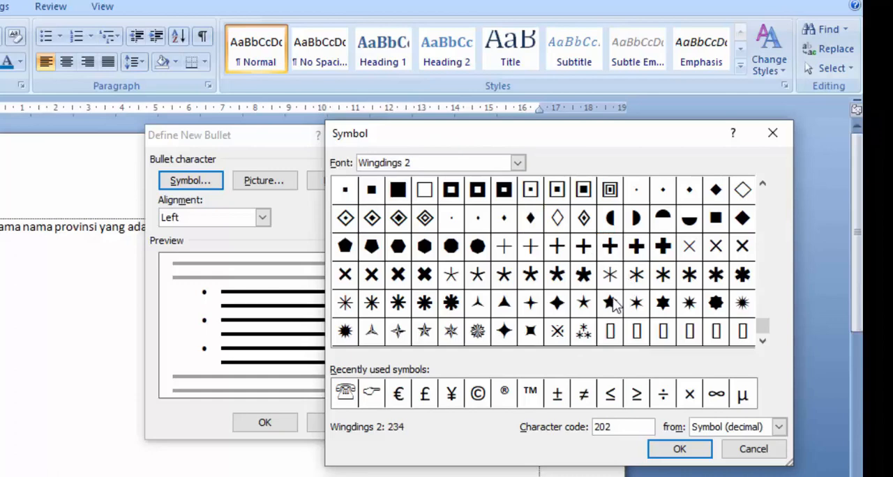
{"action": "left_click", "coordinate": [673, 449]}
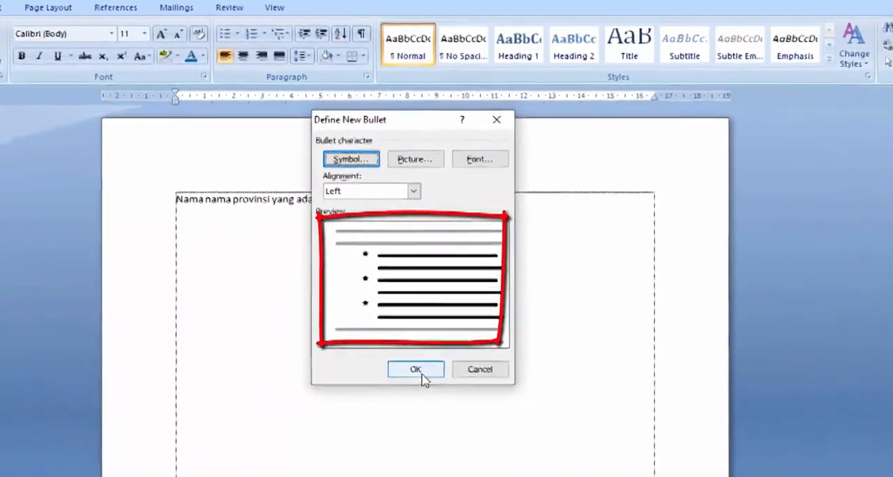
{"action": "left_click", "coordinate": [265, 422]}
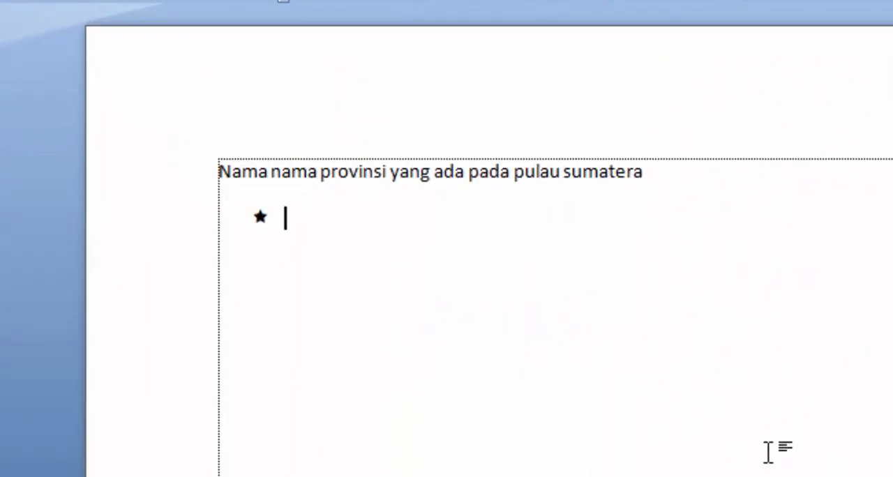
Enter the bulleted items "Daerah Istimewah Aceh" and "Sumatera Utara" below the heading.
{"action": "type", "text": "Daera"}
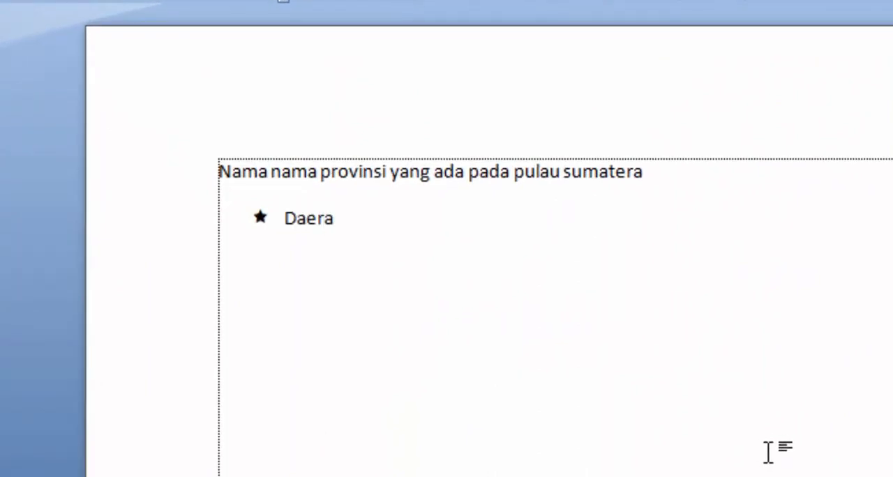
{"action": "type", "text": "h Isti"}
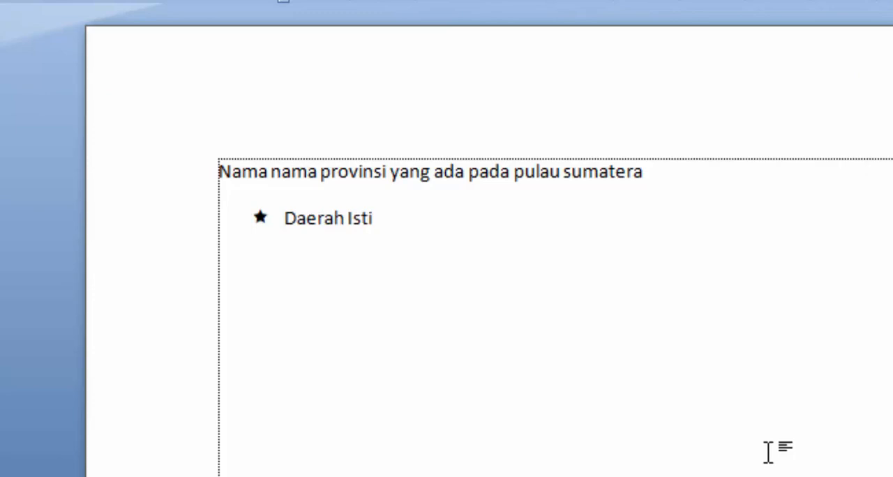
{"action": "type", "text": "mewah "}
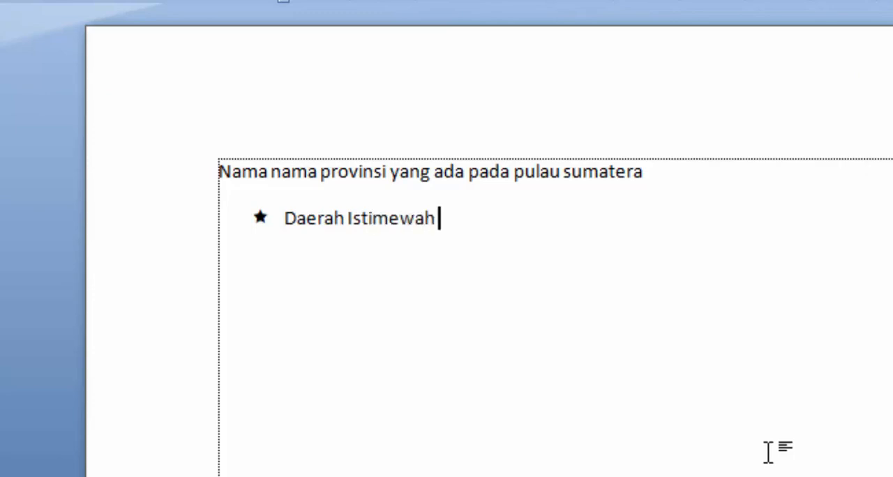
{"action": "type", "text": "Aceh "}
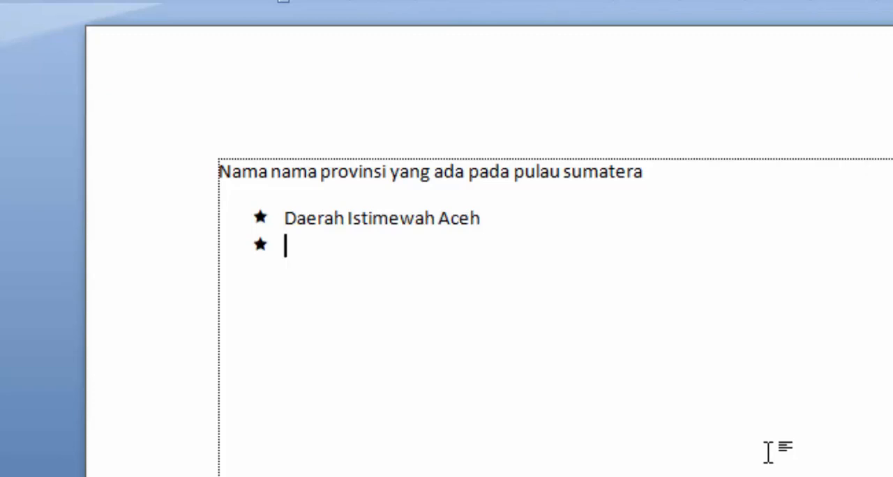
{"action": "type", "text": "Sumat"}
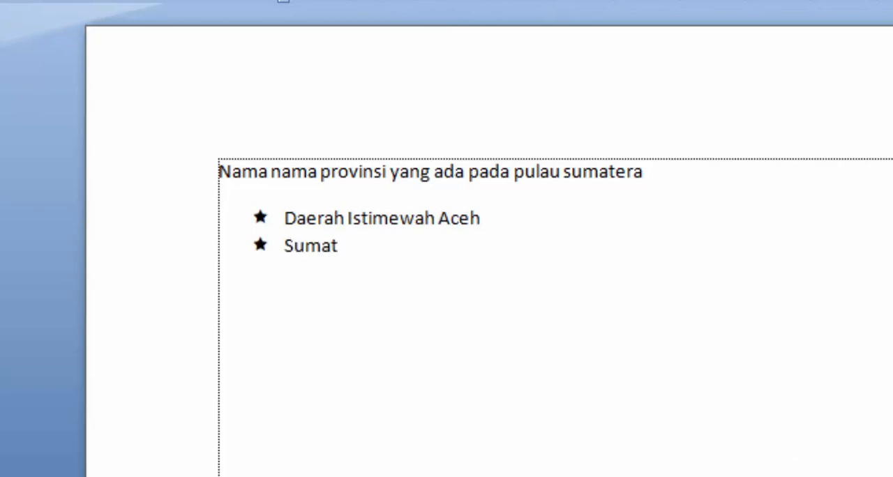
{"action": "type", "text": "era Ut"}
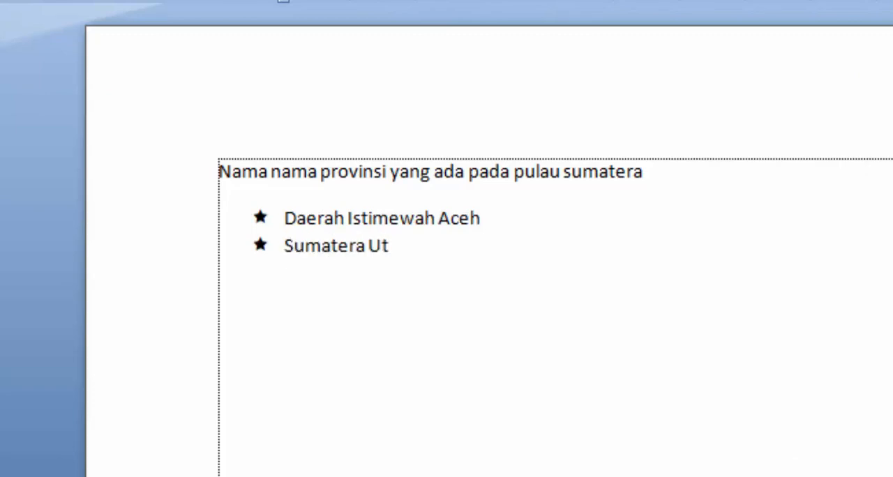
{"action": "type", "text": "ara"}
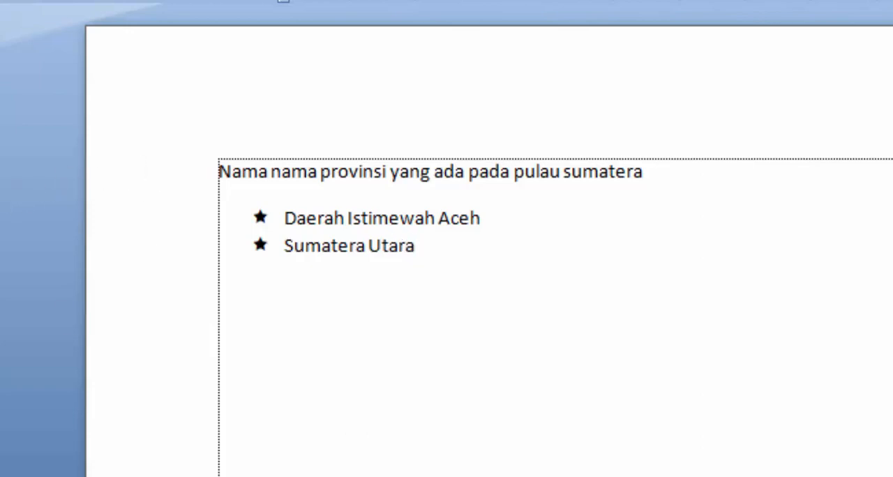
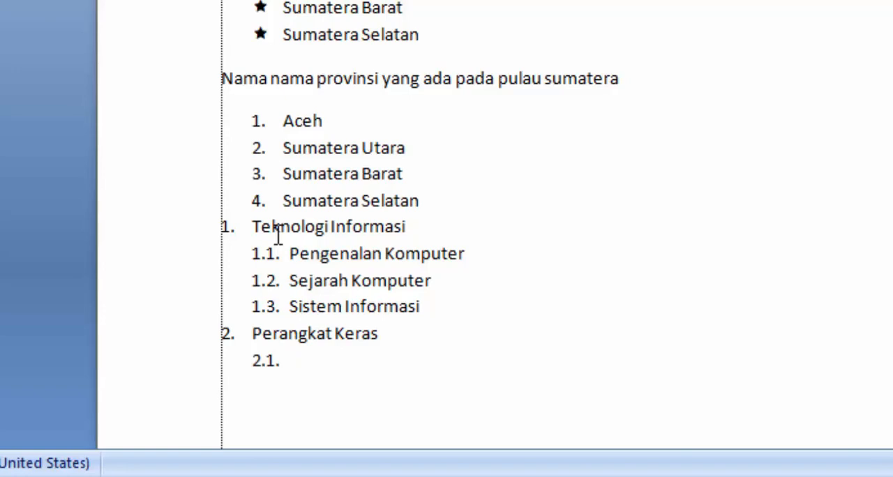
Enter the sub-items "Motherboard", "Memori" and "CPU" under "Perangkat Keras" in the multilevel list.
{"action": "type", "text": "Motherboar"}
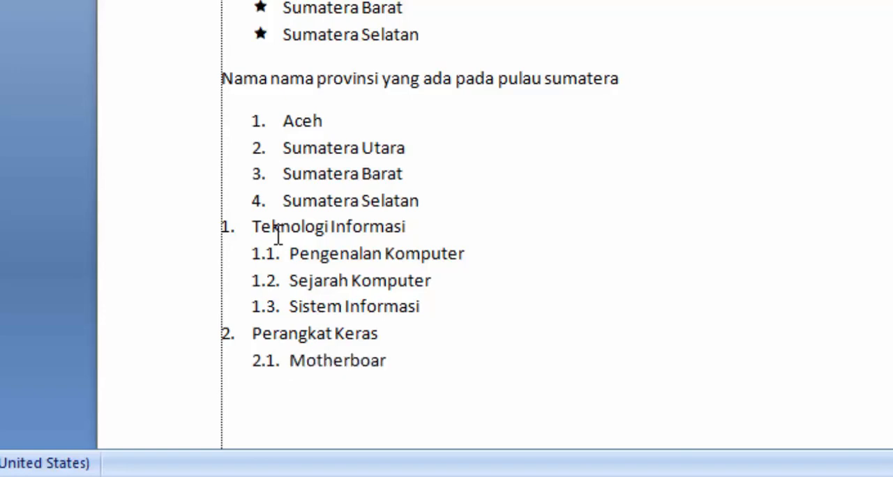
{"action": "type", "text": "d"}
{"action": "key", "text": "Return"}
{"action": "type", "text": "Mem"}
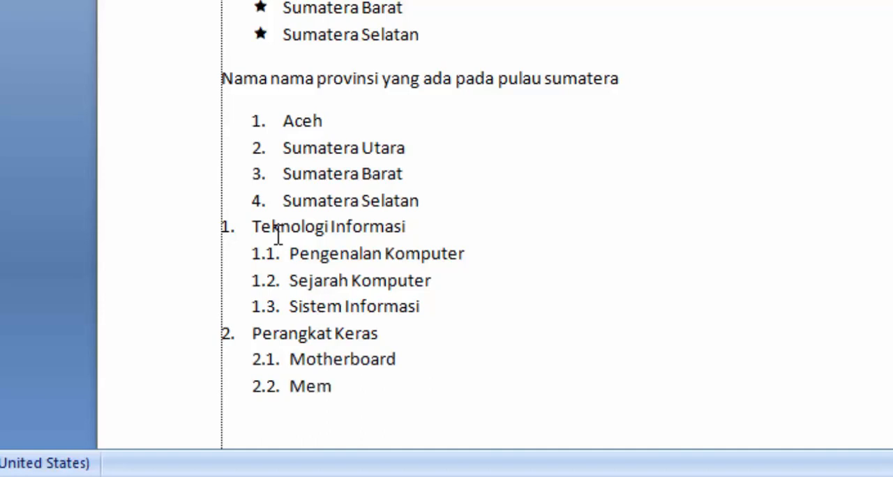
{"action": "type", "text": "ori"}
{"action": "key", "text": "Return"}
{"action": "type", "text": "C"}
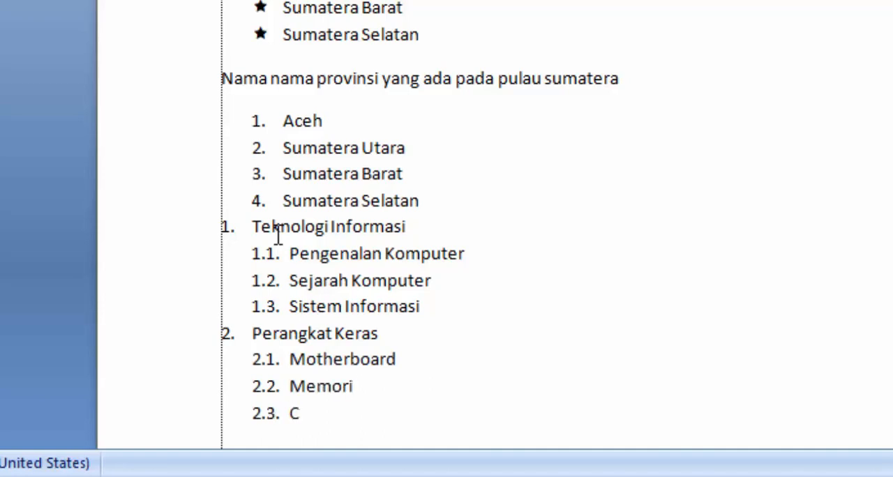
{"action": "type", "text": "PU"}
End the multilevel list below "CPU" and leave an unnumbered empty line.
{"action": "key", "text": "Return"}
{"action": "key", "text": "shift+Tab"}
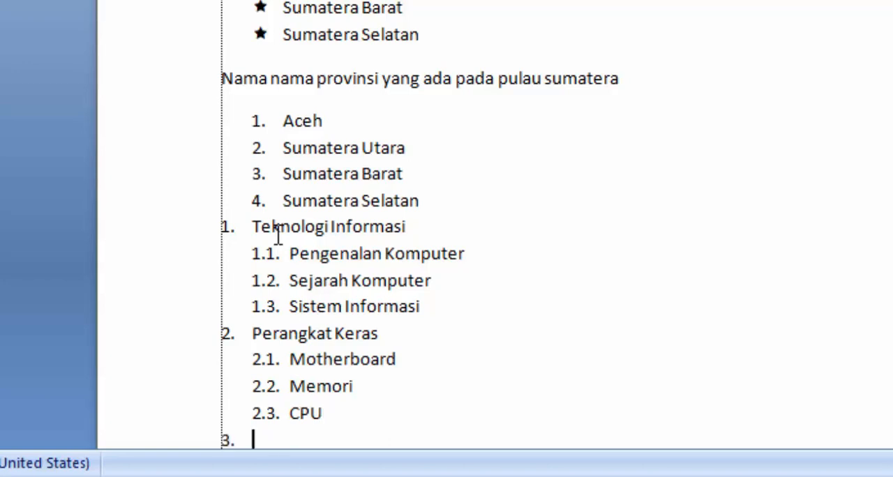
{"action": "key", "text": "BackSpace"}
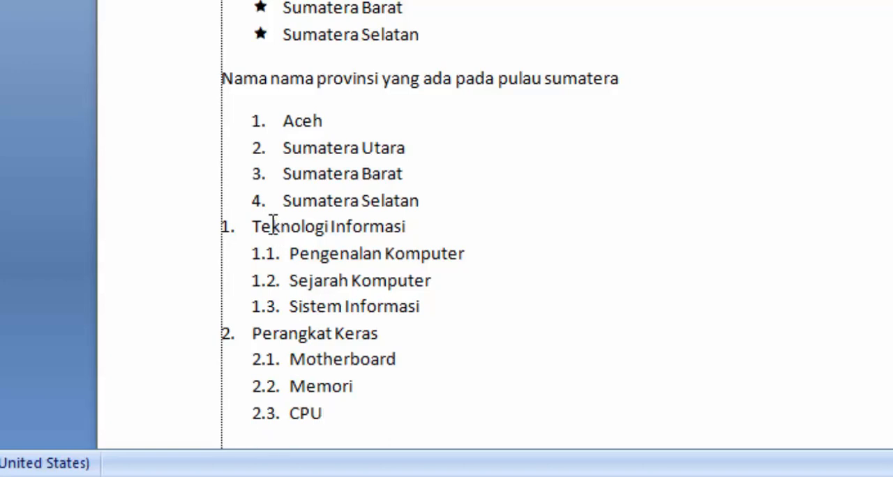
{"action": "scroll", "coordinate": [265, 227], "scroll_direction": "down", "scroll_amount": 1}
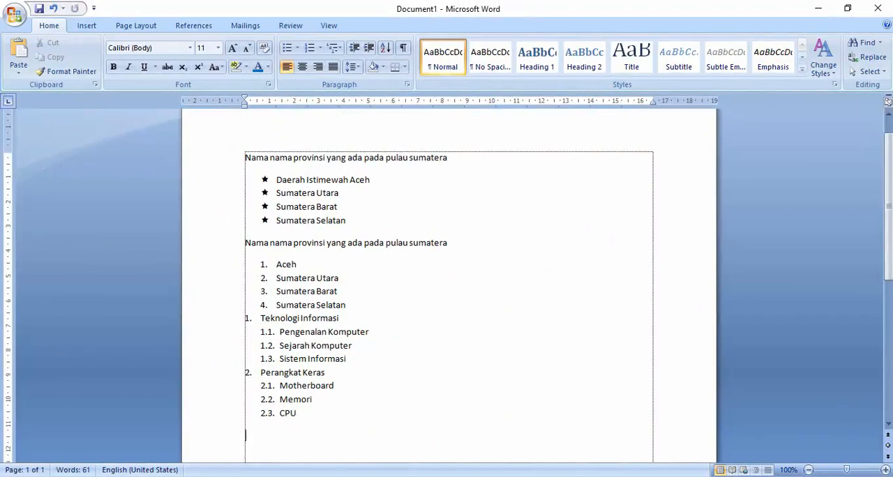
Switch to Document2 and set the line spacing of all three paragraphs to 2,0.
{"action": "left_click", "coordinate": [465, 449]}
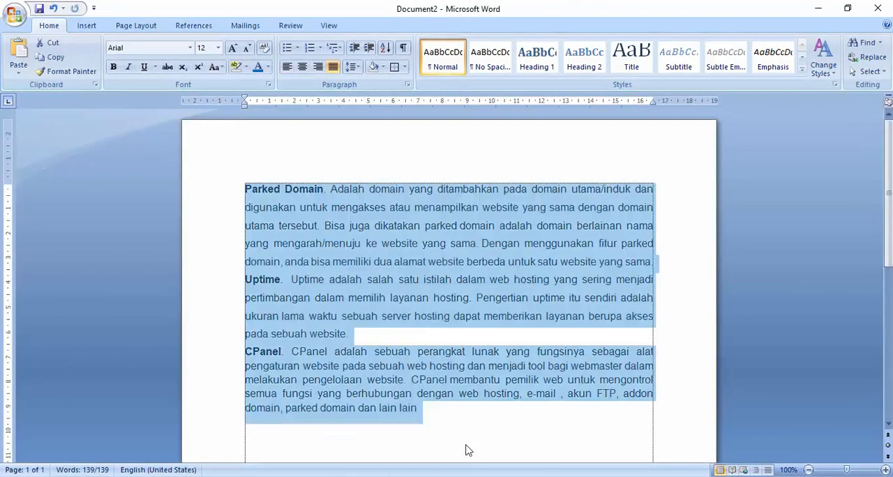
{"action": "left_click", "coordinate": [468, 445]}
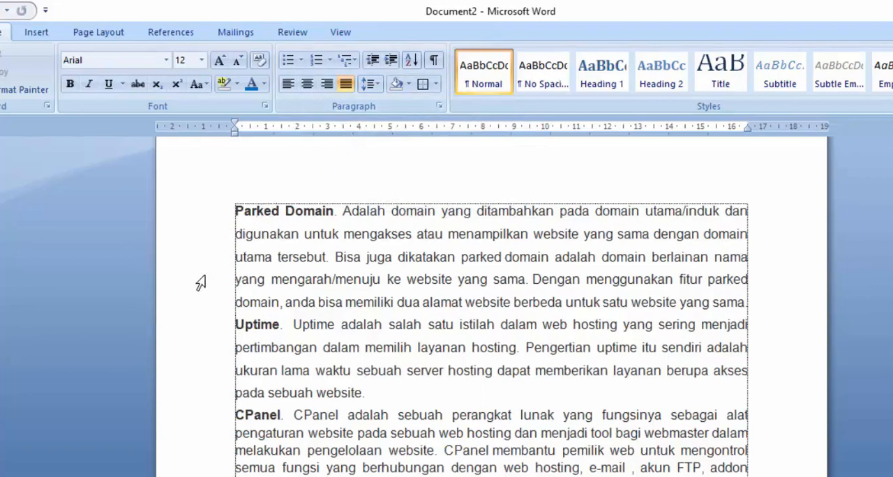
{"action": "left_click_drag", "start_coordinate": [186, 215], "coordinate": [197, 476]}
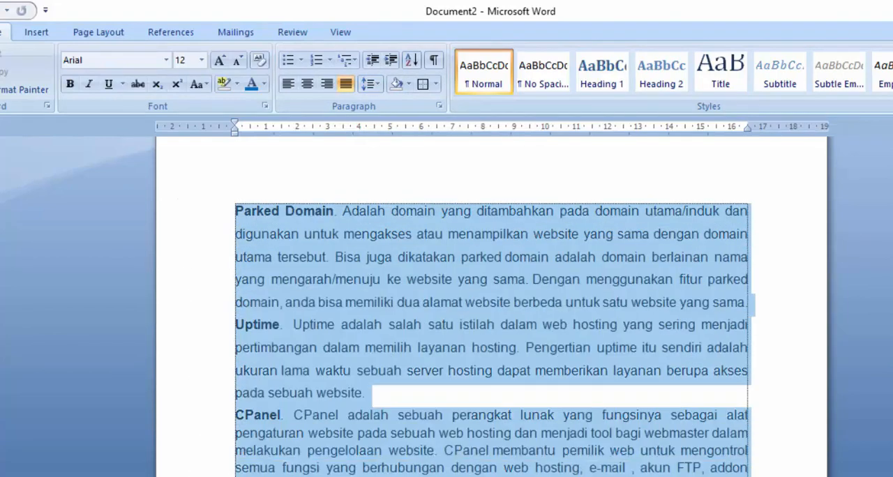
{"action": "left_click", "coordinate": [370, 85]}
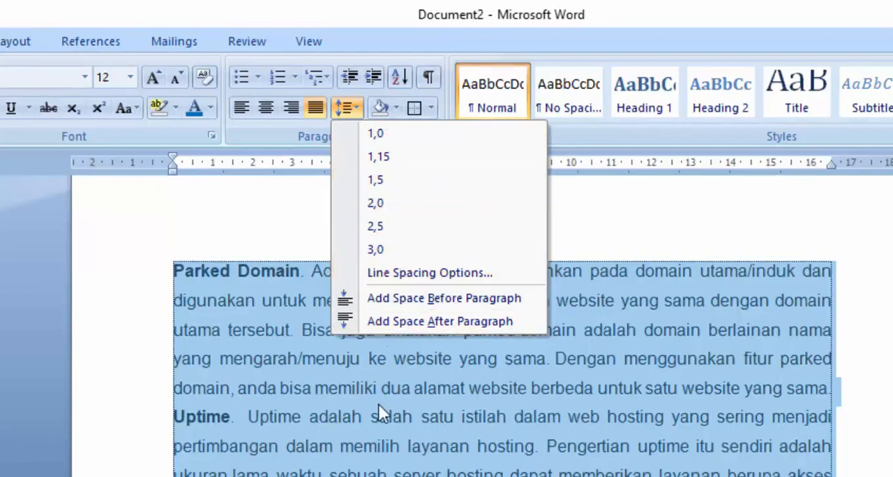
{"action": "left_click", "coordinate": [412, 210]}
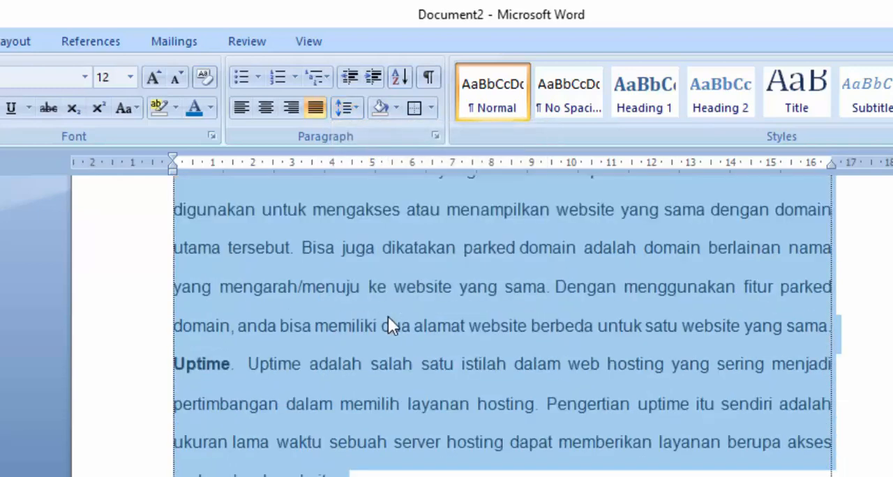
Widen the line spacing of the selected paragraphs to 2,5 and to 3,0.
{"action": "scroll", "coordinate": [338, 370], "scroll_direction": "up", "scroll_amount": 3}
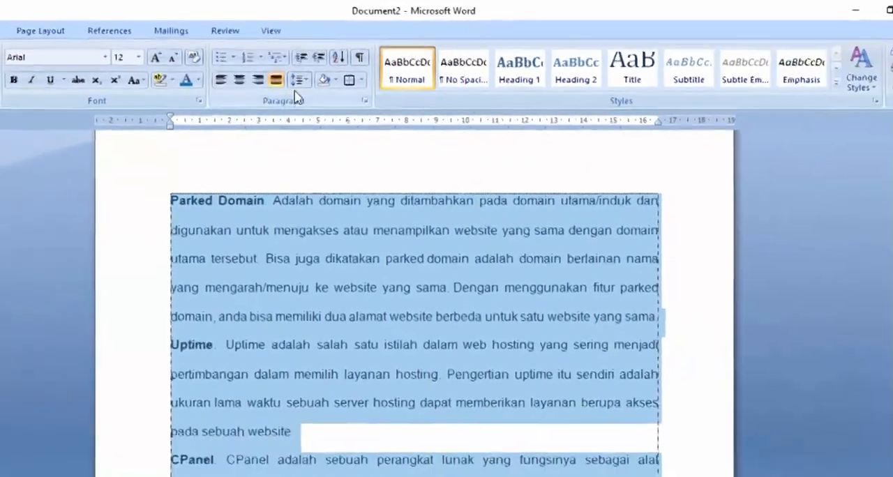
{"action": "left_click", "coordinate": [347, 107]}
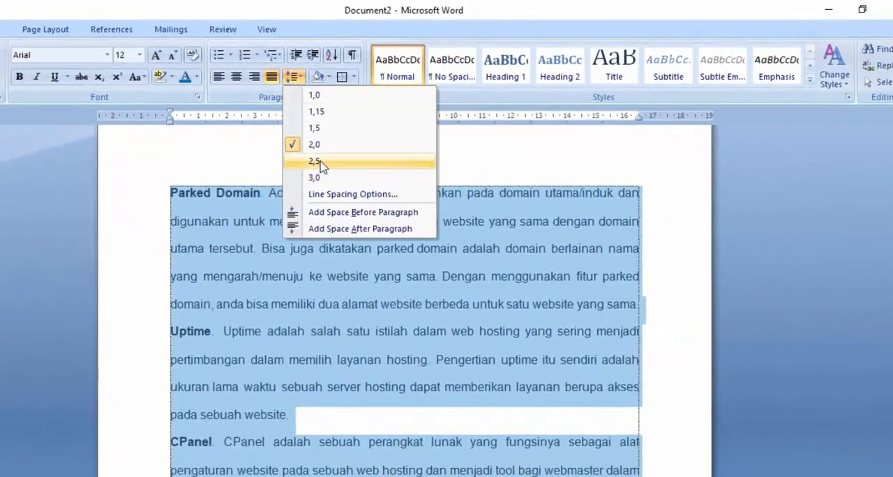
{"action": "left_click", "coordinate": [319, 163]}
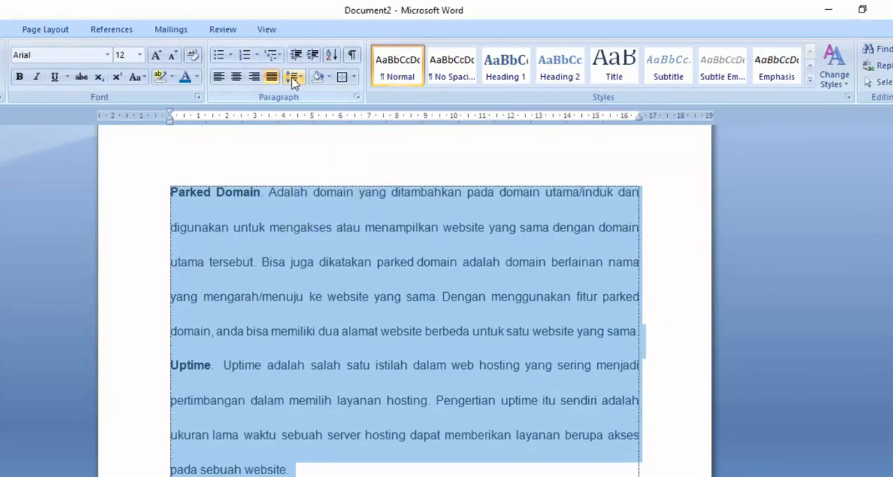
{"action": "left_click", "coordinate": [293, 77]}
{"action": "left_click", "coordinate": [303, 177]}
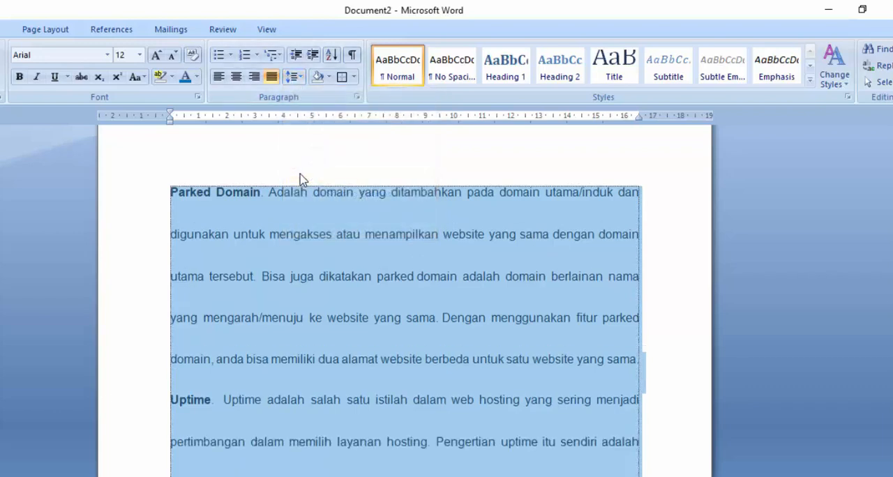
Try 1,0 line spacing on the selected paragraphs and settle on 1,5.
{"action": "left_click", "coordinate": [293, 77]}
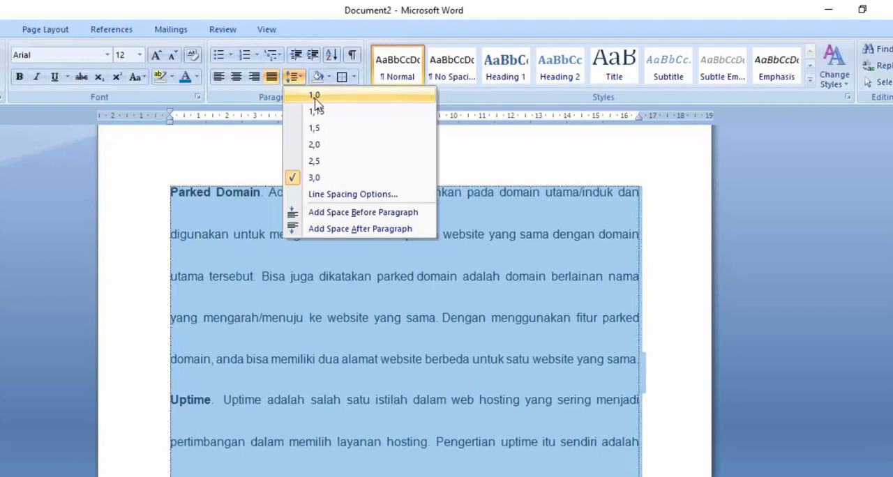
{"action": "left_click", "coordinate": [314, 96]}
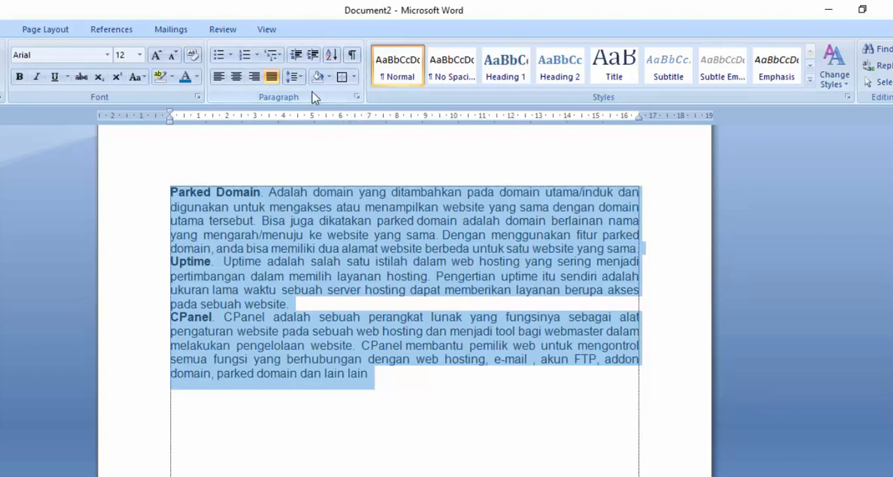
{"action": "left_click", "coordinate": [291, 78]}
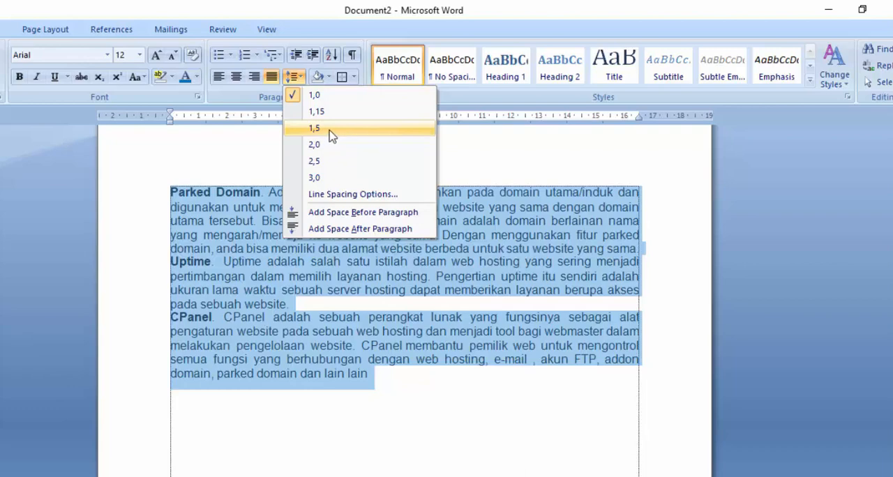
{"action": "left_click", "coordinate": [331, 134]}
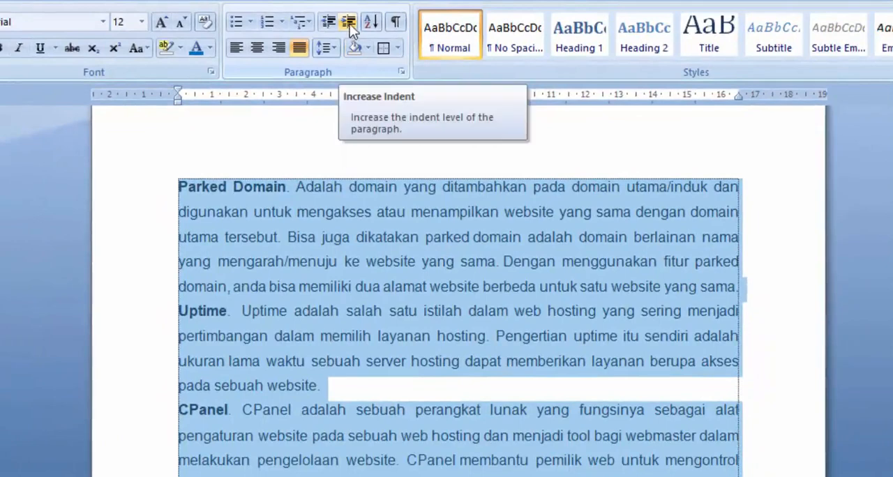
Increase the indent of the selected paragraphs by two levels and decrease it back to the margin.
{"action": "left_click", "coordinate": [349, 24]}
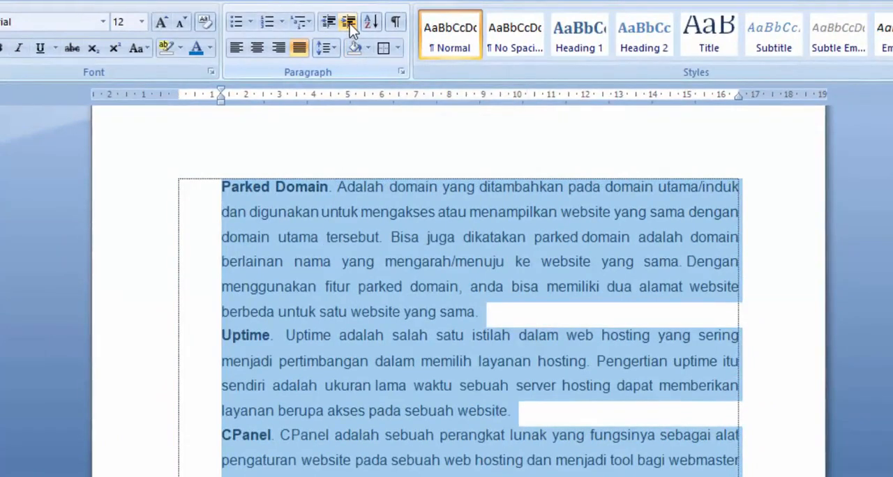
{"action": "left_click", "coordinate": [349, 24]}
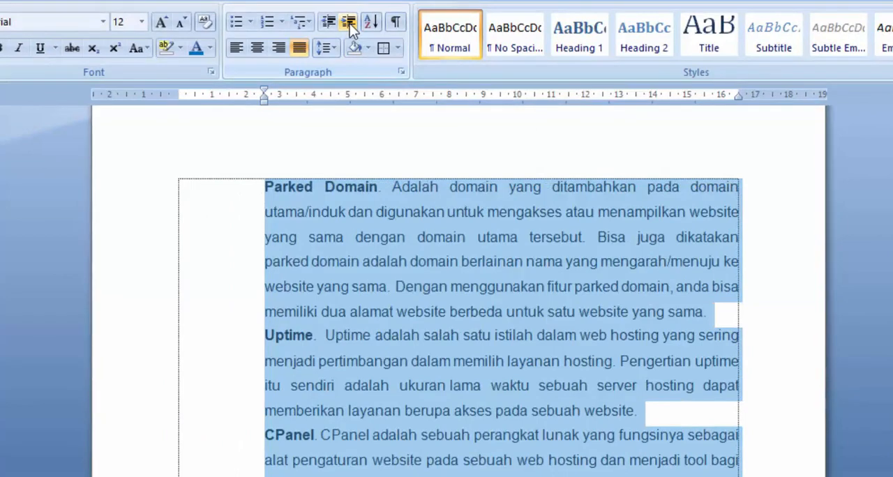
{"action": "left_click", "coordinate": [328, 25]}
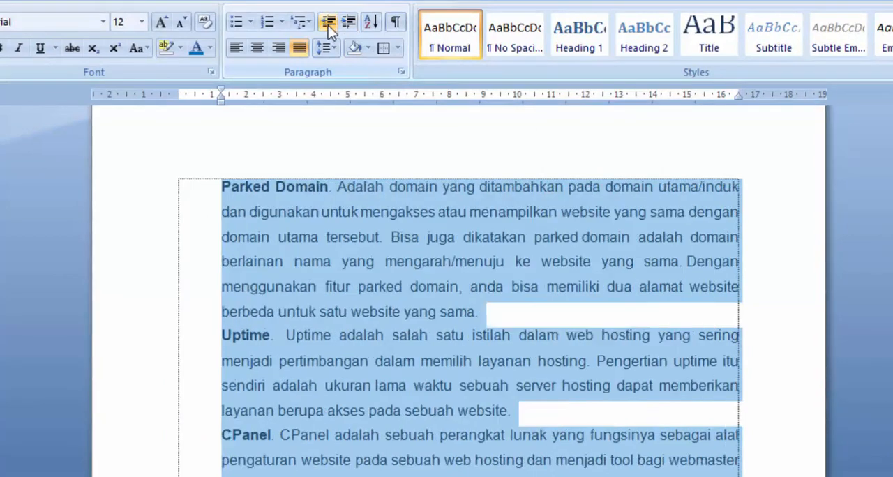
{"action": "left_click", "coordinate": [328, 26]}
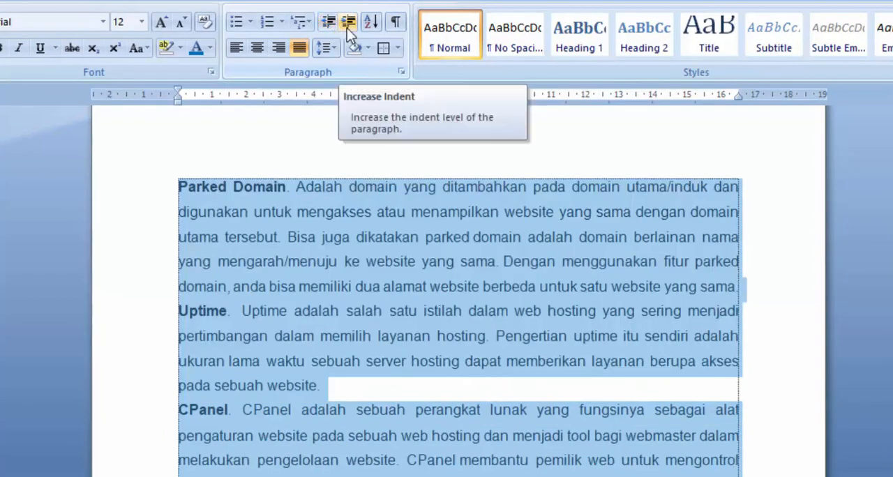
Indent the selected paragraphs by four levels and bring them back to the margin one level at a time.
{"action": "left_click", "coordinate": [347, 28]}
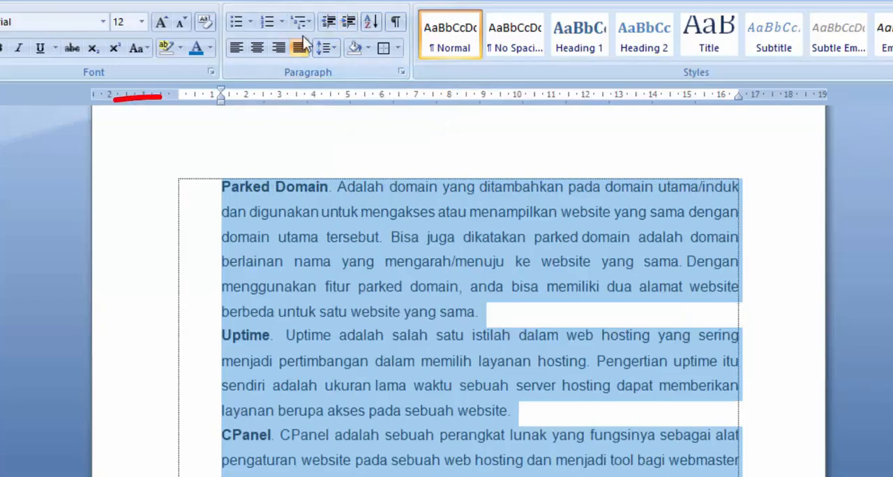
{"action": "left_click", "coordinate": [350, 21]}
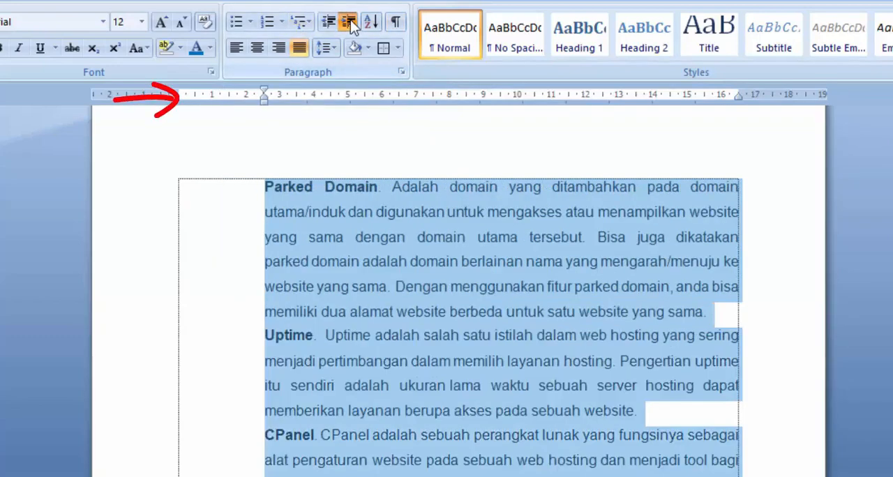
{"action": "left_click", "coordinate": [350, 21]}
{"action": "left_click", "coordinate": [350, 21]}
{"action": "left_click", "coordinate": [322, 22]}
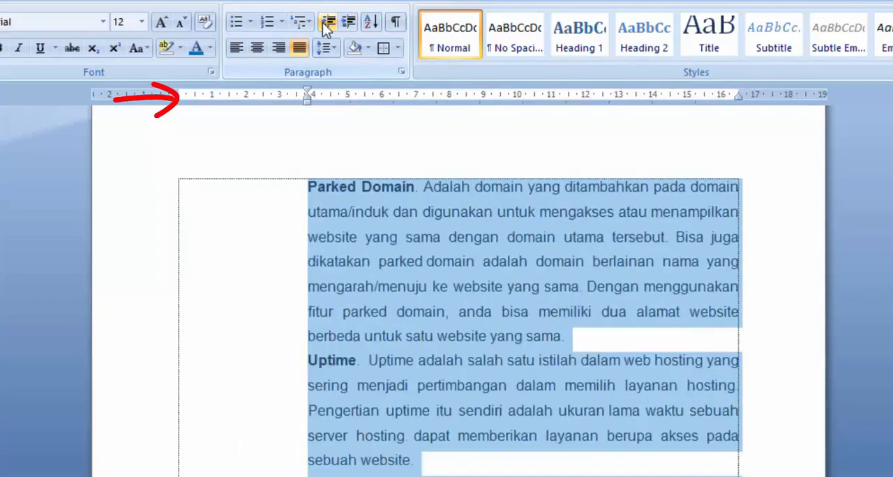
{"action": "left_click", "coordinate": [323, 22]}
{"action": "left_click", "coordinate": [322, 22]}
{"action": "left_click", "coordinate": [323, 22]}
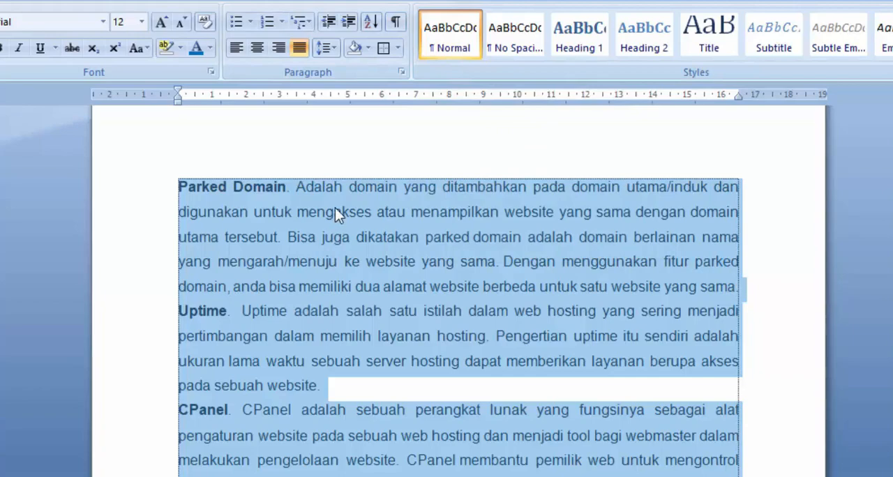
Show the paragraph and space formatting marks for the three paragraphs and hide them again.
{"action": "left_click", "coordinate": [260, 306]}
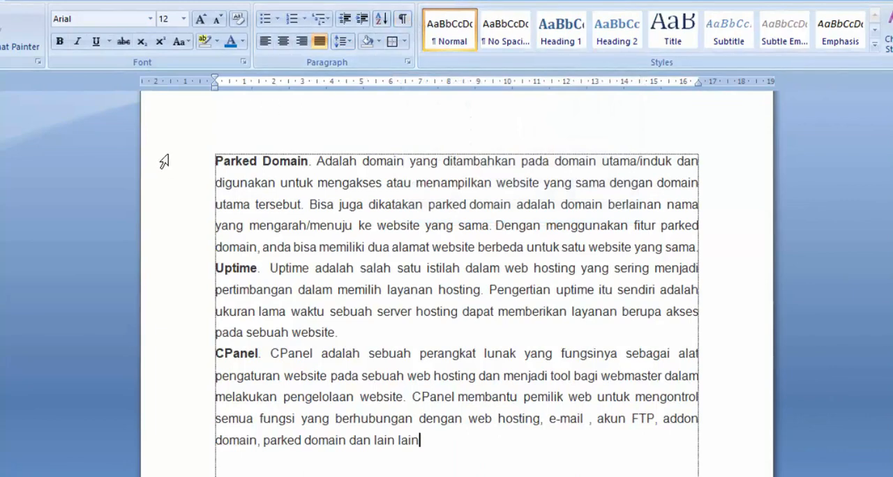
{"action": "left_click_drag", "start_coordinate": [169, 182], "coordinate": [173, 322]}
{"action": "left_click_drag", "start_coordinate": [182, 169], "coordinate": [190, 444]}
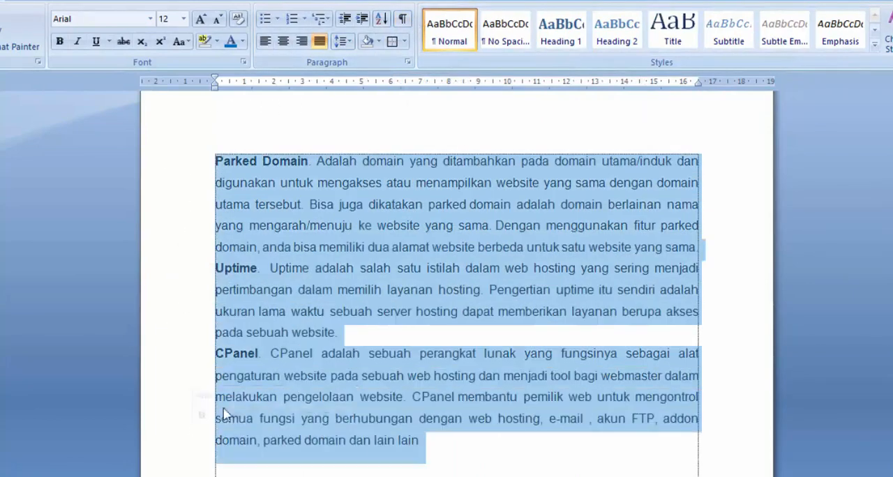
{"action": "left_click", "coordinate": [402, 18]}
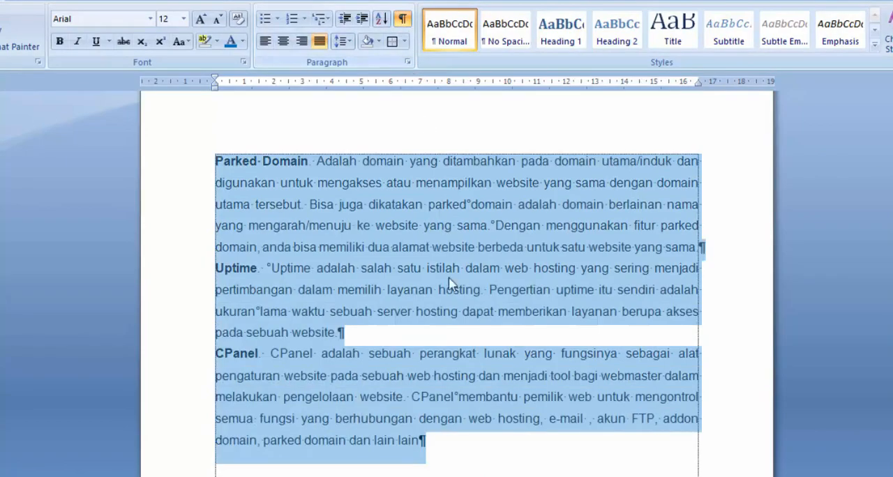
{"action": "left_click", "coordinate": [535, 445]}
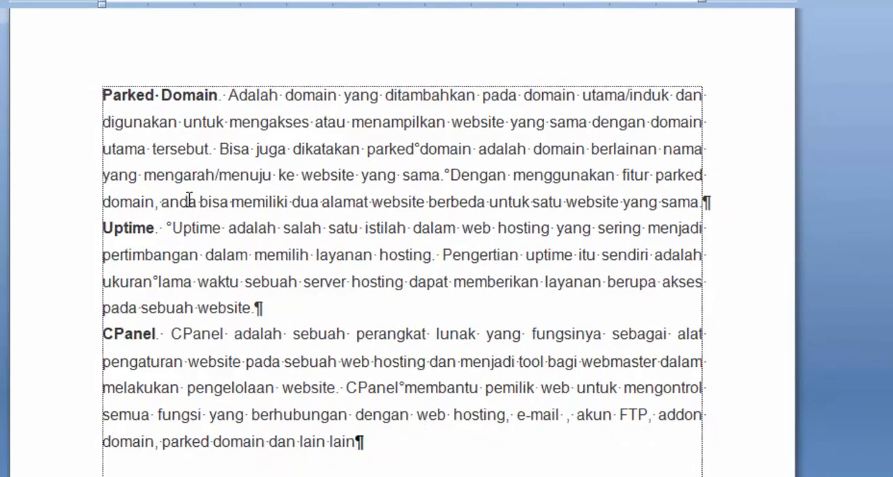
{"action": "left_click_drag", "start_coordinate": [64, 96], "coordinate": [94, 450]}
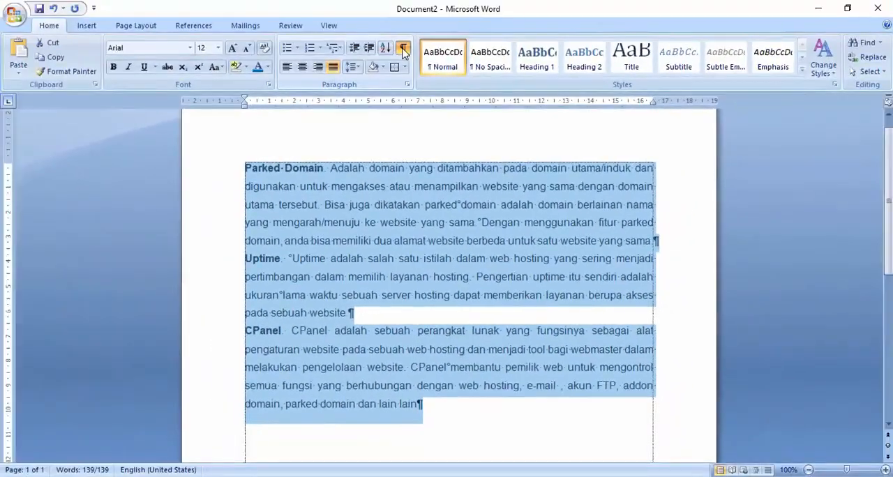
{"action": "left_click", "coordinate": [387, 17]}
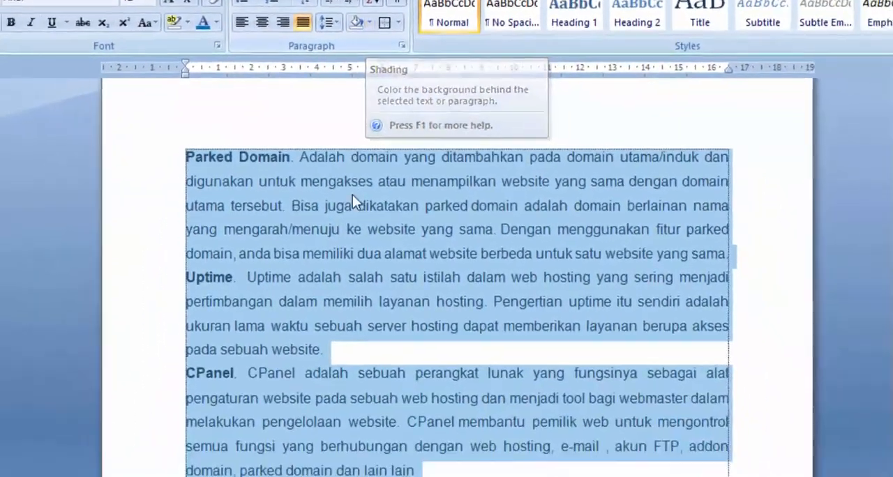
Shade the Parked Domain paragraph light olive green.
{"action": "left_click", "coordinate": [286, 437]}
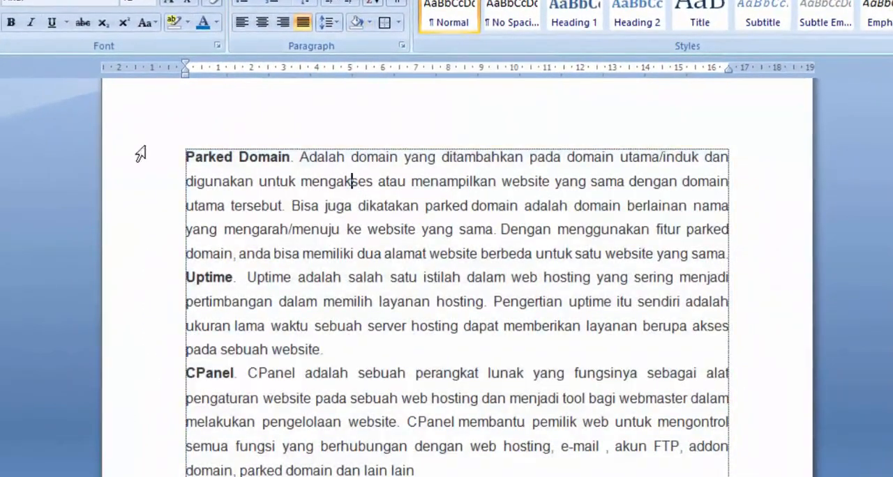
{"action": "mouse_move", "coordinate": [140, 154]}
{"action": "left_mouse_down"}
{"action": "mouse_move", "coordinate": [137, 284]}
{"action": "mouse_move", "coordinate": [144, 265]}
{"action": "left_mouse_up"}
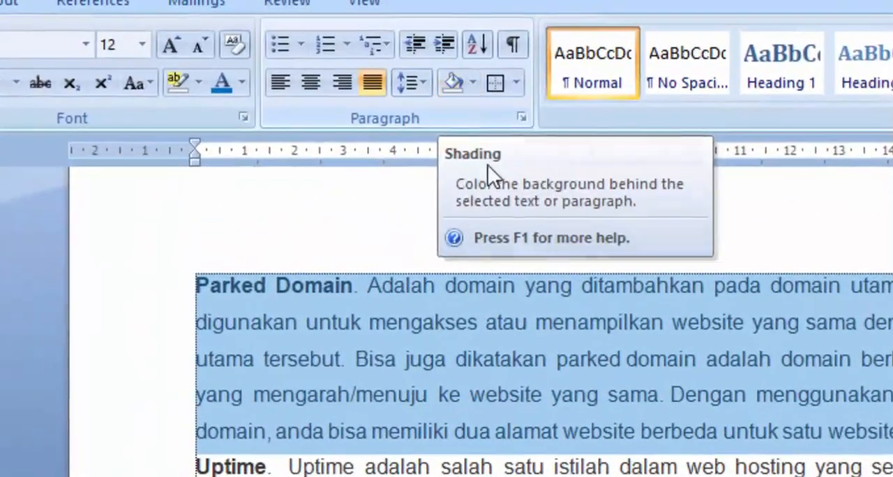
{"action": "left_click", "coordinate": [472, 84]}
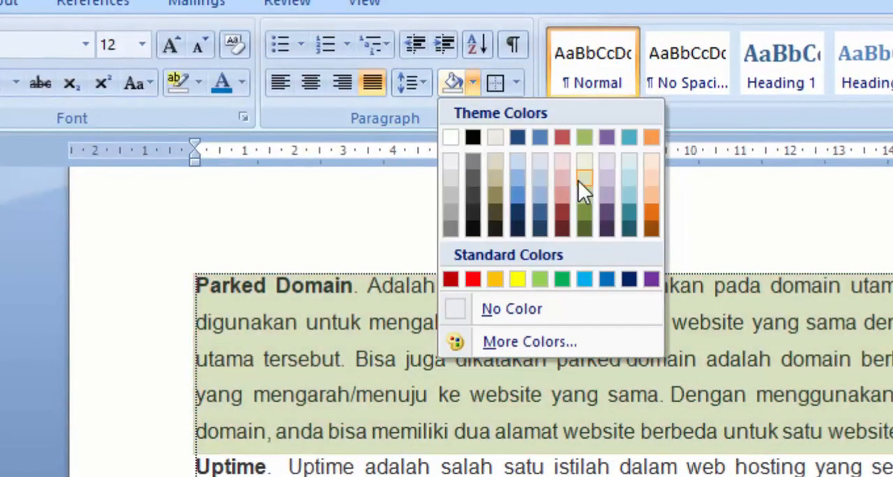
{"action": "left_click", "coordinate": [583, 180]}
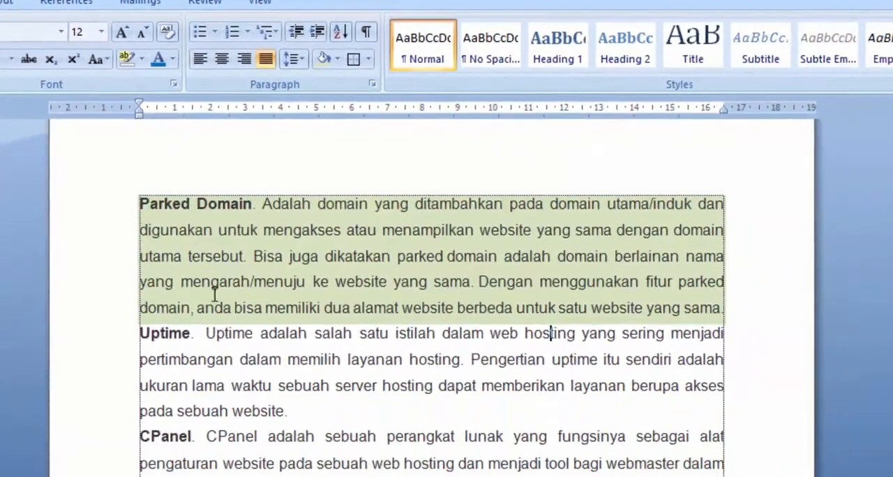
Shade the whole Uptime paragraph in a medium-light blue theme colour.
{"action": "left_click_drag", "start_coordinate": [111, 307], "coordinate": [109, 364]}
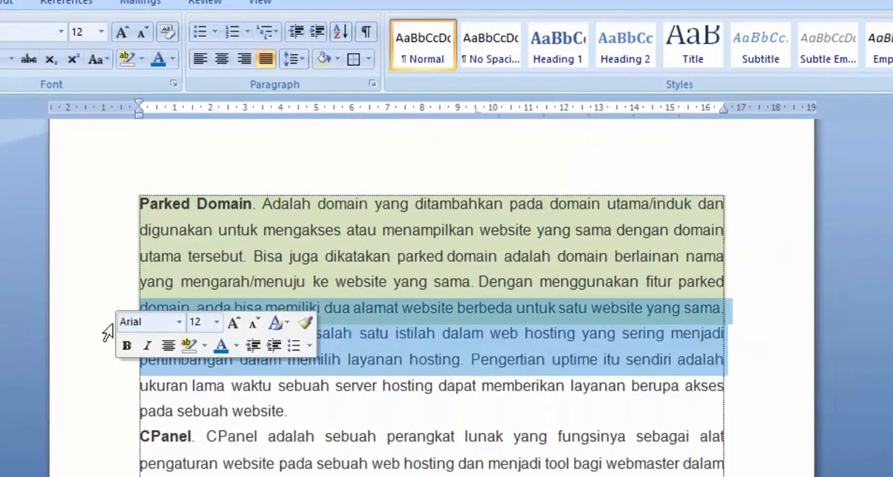
{"action": "left_click_drag", "start_coordinate": [96, 335], "coordinate": [93, 416]}
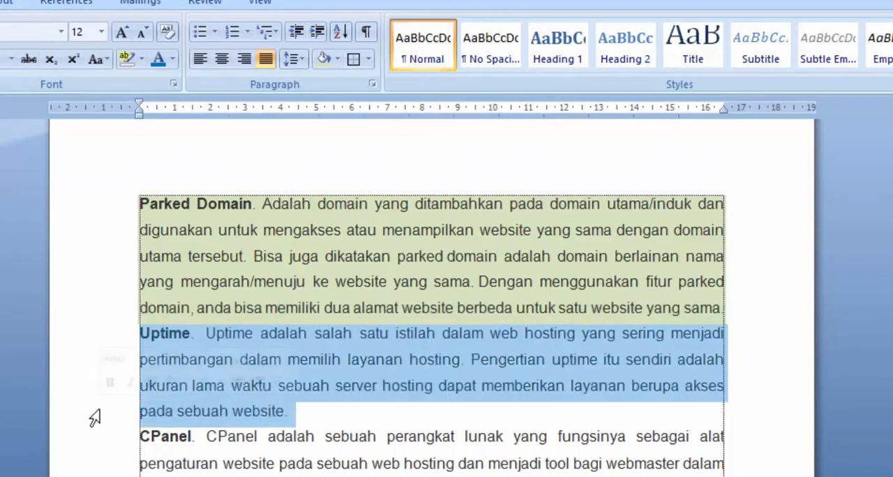
{"action": "left_click", "coordinate": [338, 60]}
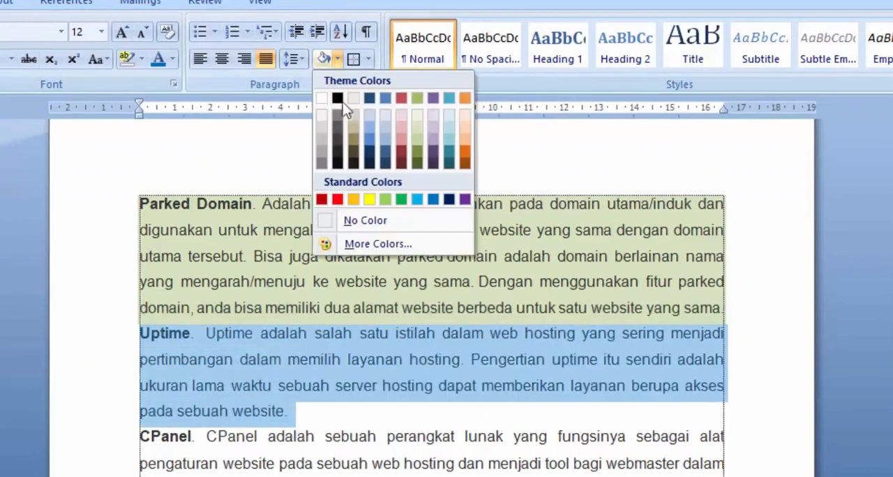
{"action": "left_click", "coordinate": [387, 142]}
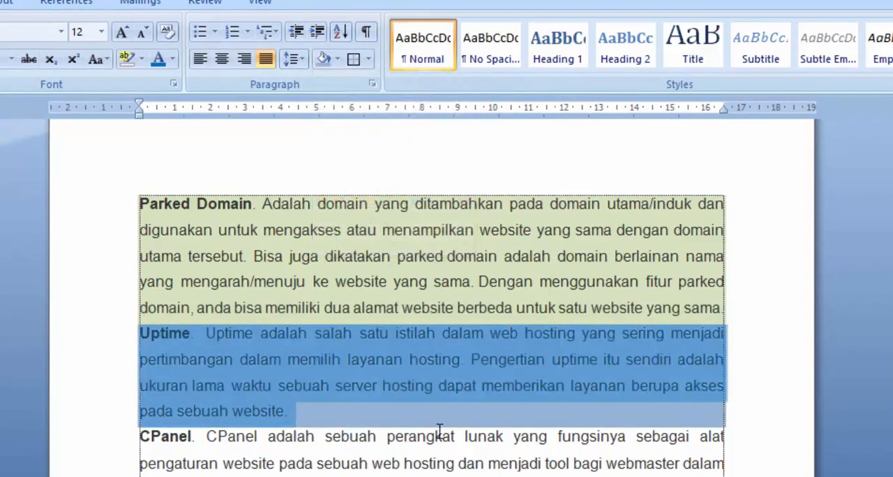
{"action": "left_click", "coordinate": [436, 434]}
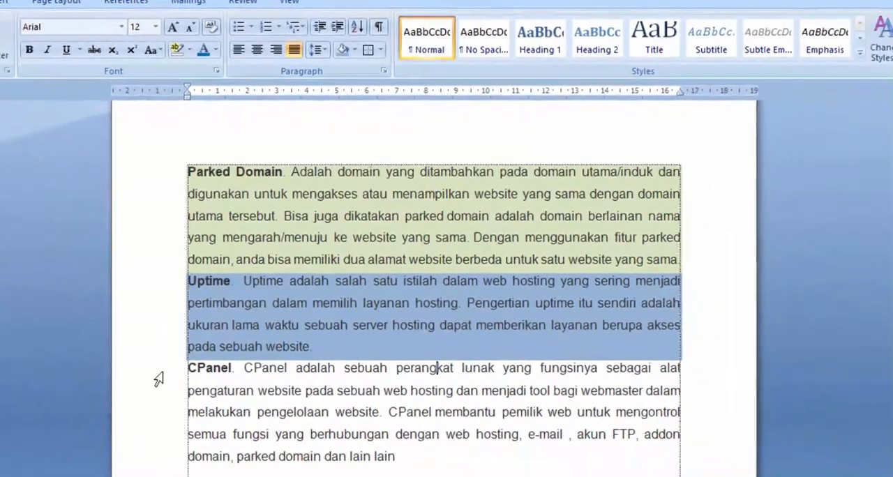
Shade the CPanel paragraph with the light orange theme colour.
{"action": "left_click_drag", "start_coordinate": [118, 430], "coordinate": [122, 476]}
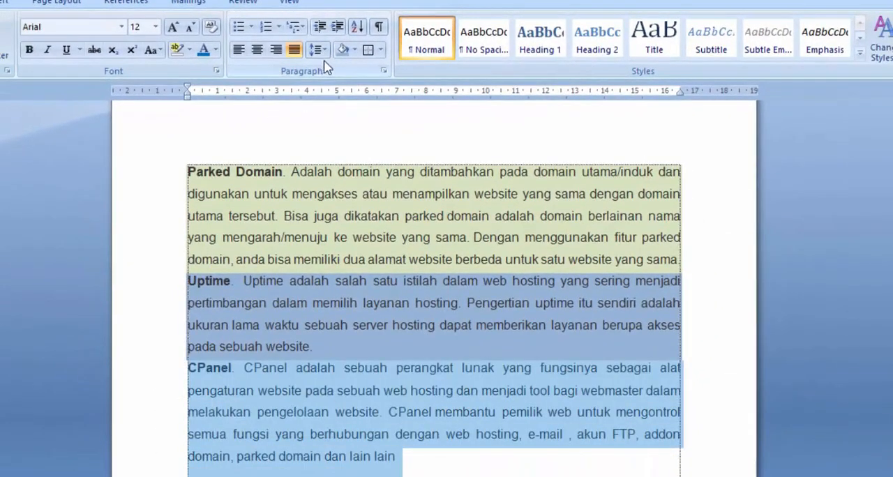
{"action": "left_click", "coordinate": [357, 51]}
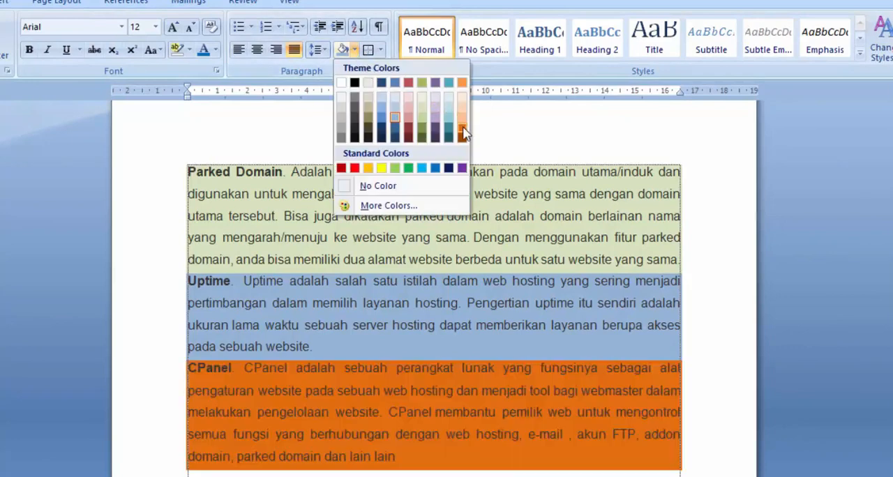
{"action": "left_click", "coordinate": [461, 116]}
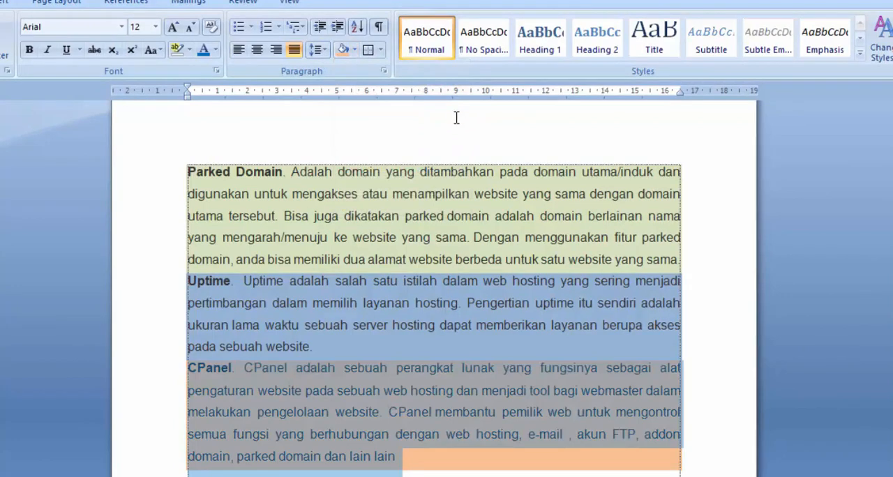
{"action": "left_click", "coordinate": [442, 236]}
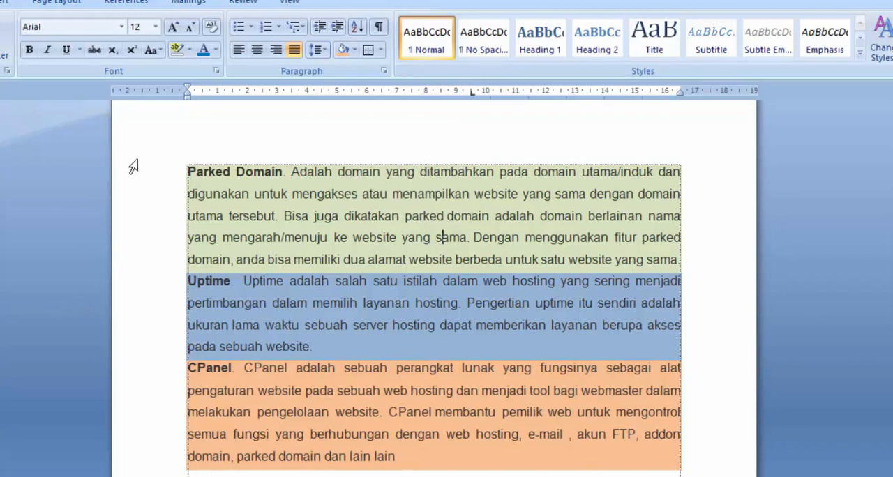
Remove the shading from all three paragraphs by setting it to No Color.
{"action": "left_click_drag", "start_coordinate": [134, 166], "coordinate": [189, 447]}
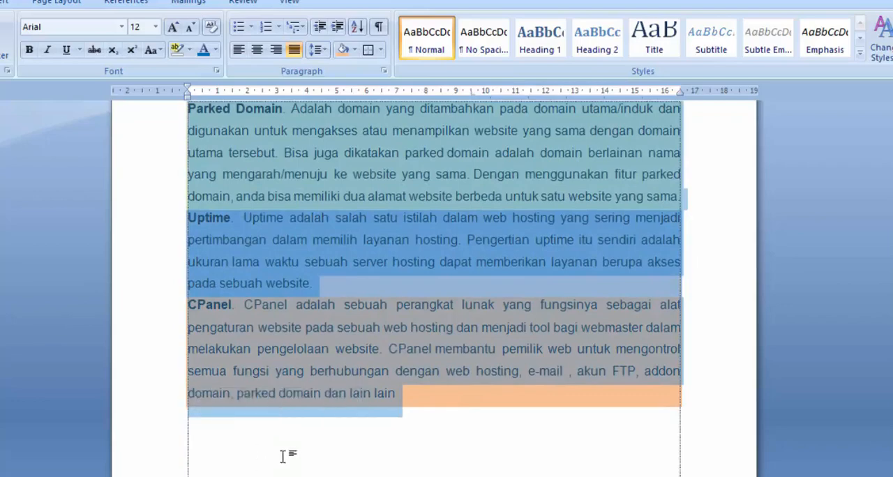
{"action": "scroll", "coordinate": [305, 430], "scroll_direction": "up", "scroll_amount": 1}
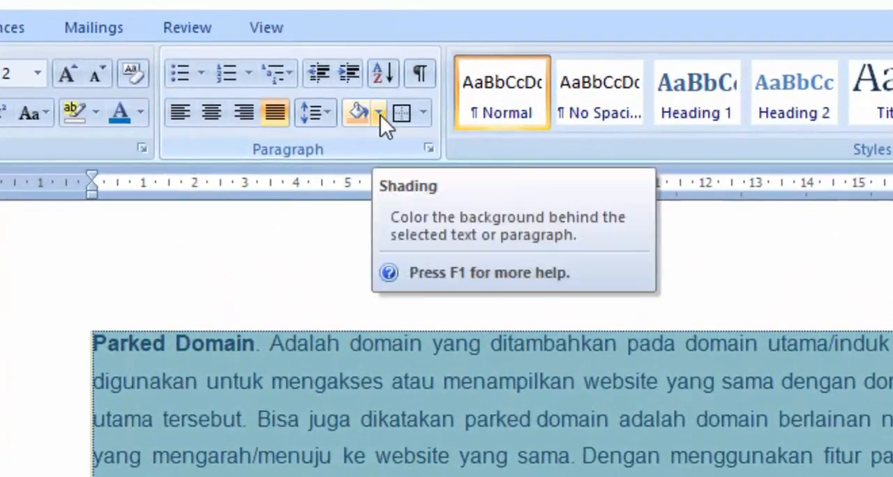
{"action": "left_click", "coordinate": [381, 115]}
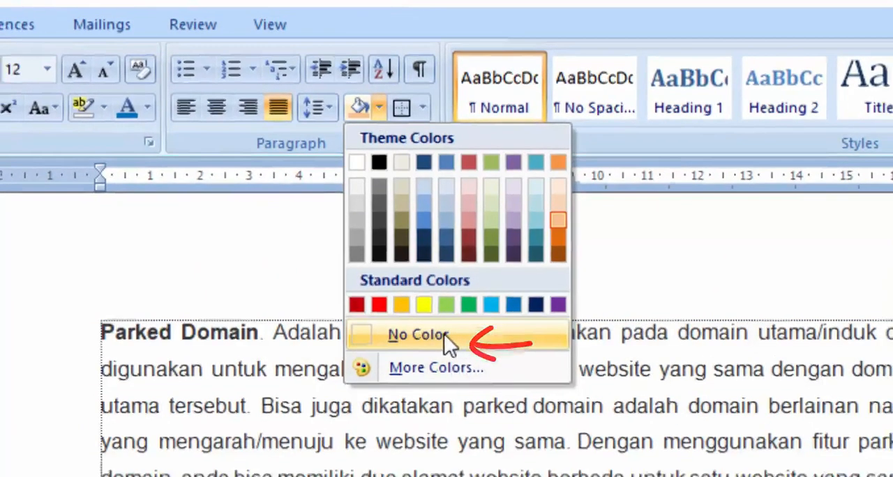
{"action": "left_click", "coordinate": [444, 334]}
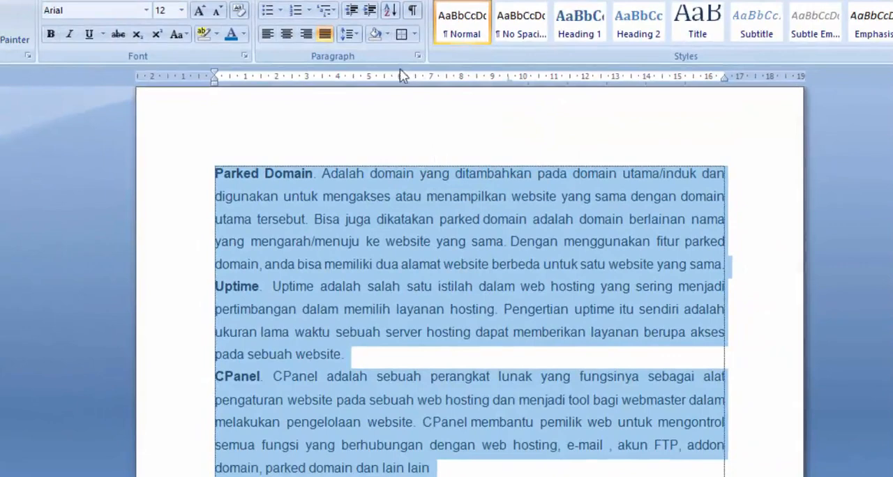
{"action": "left_click", "coordinate": [421, 200]}
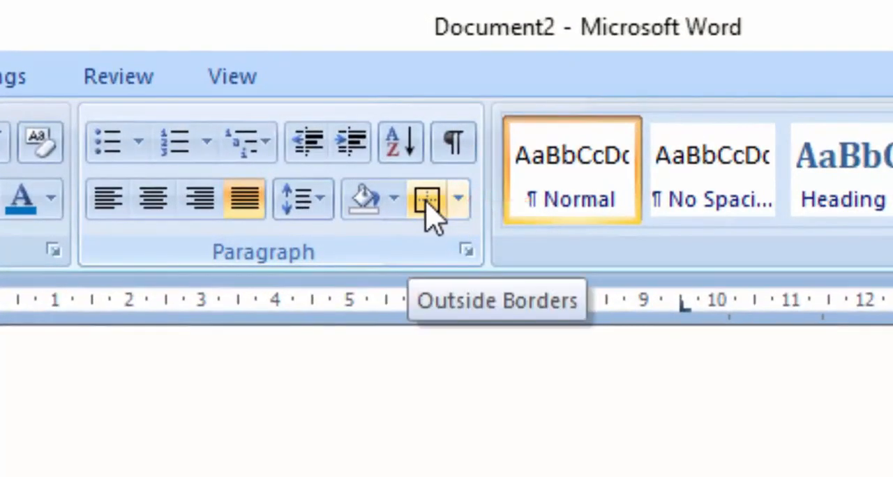
{"action": "left_click", "coordinate": [458, 199]}
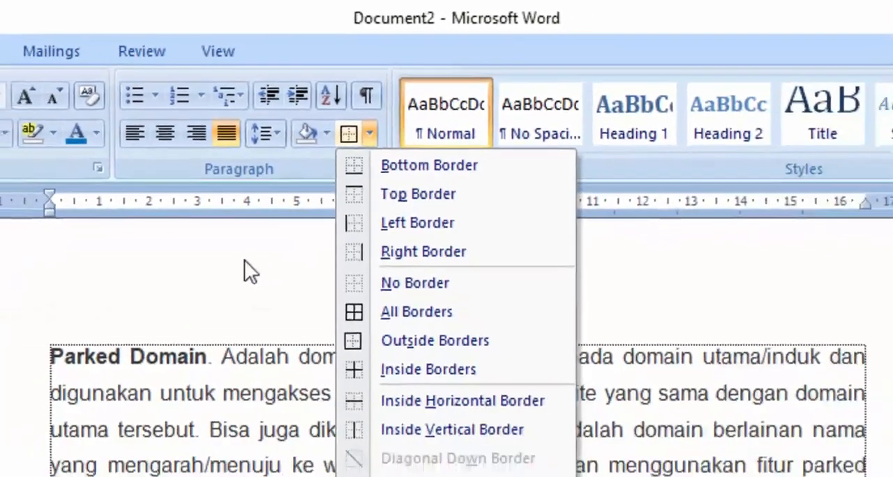
{"action": "left_click", "coordinate": [275, 389]}
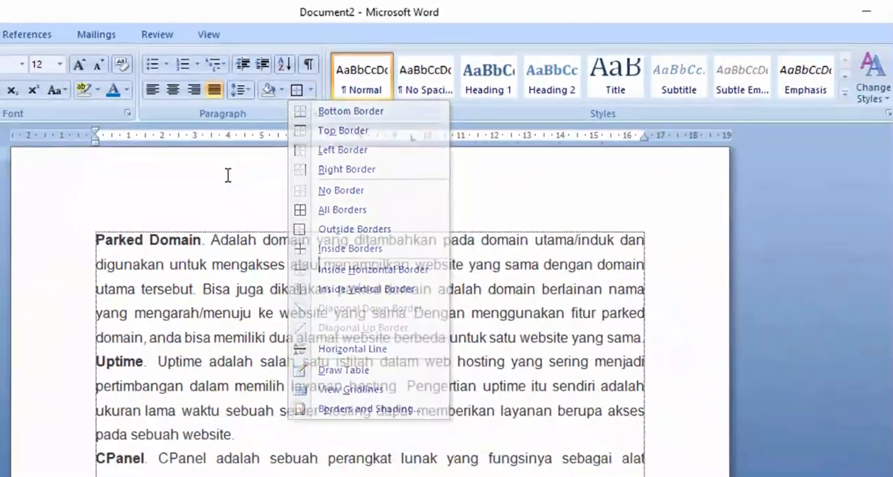
{"action": "left_click", "coordinate": [310, 90]}
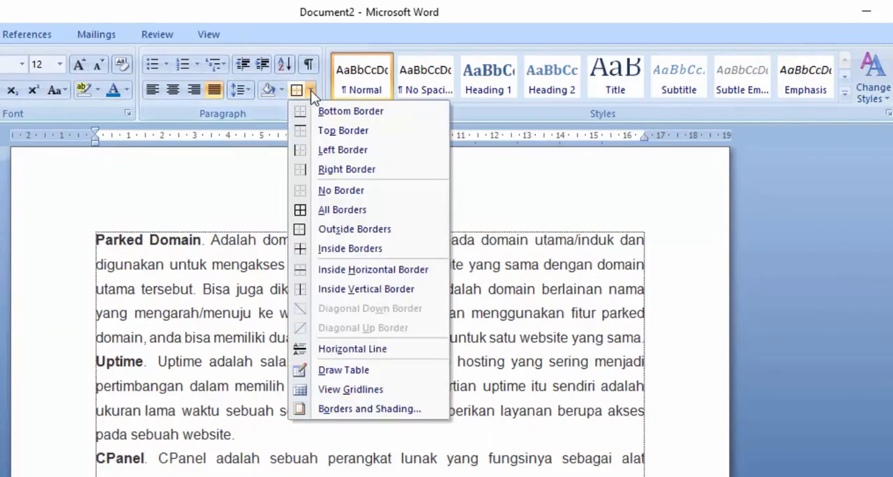
{"action": "left_click", "coordinate": [259, 151]}
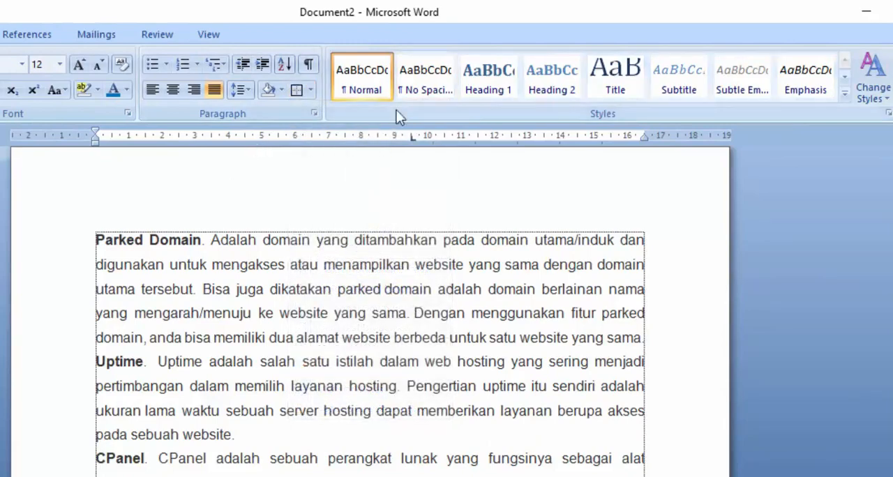
Apply Outside Borders to the Parked Domain, Uptime and CPanel paragraphs as one block.
{"action": "left_click_drag", "start_coordinate": [60, 241], "coordinate": [69, 476]}
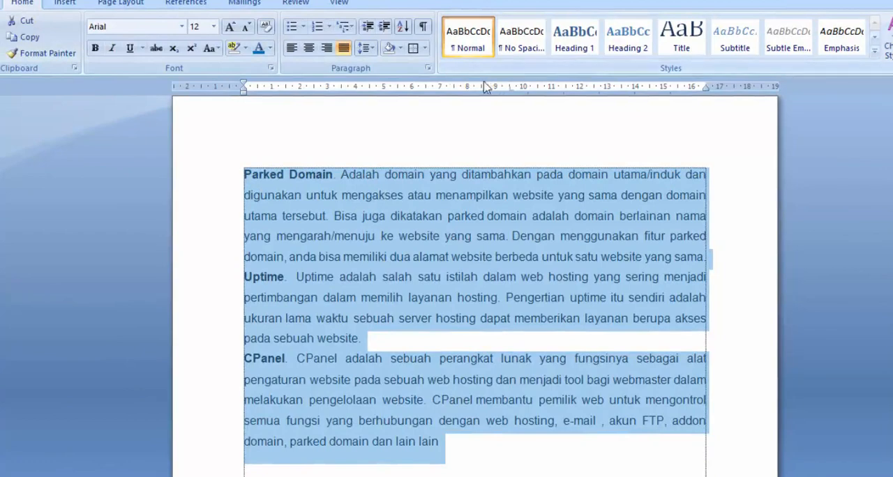
{"action": "left_click", "coordinate": [425, 48]}
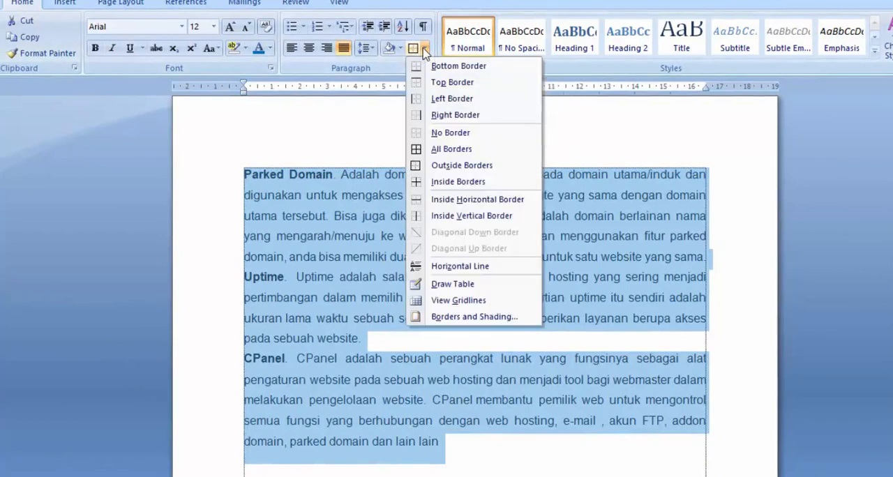
{"action": "left_click", "coordinate": [491, 165]}
{"action": "left_click", "coordinate": [497, 152]}
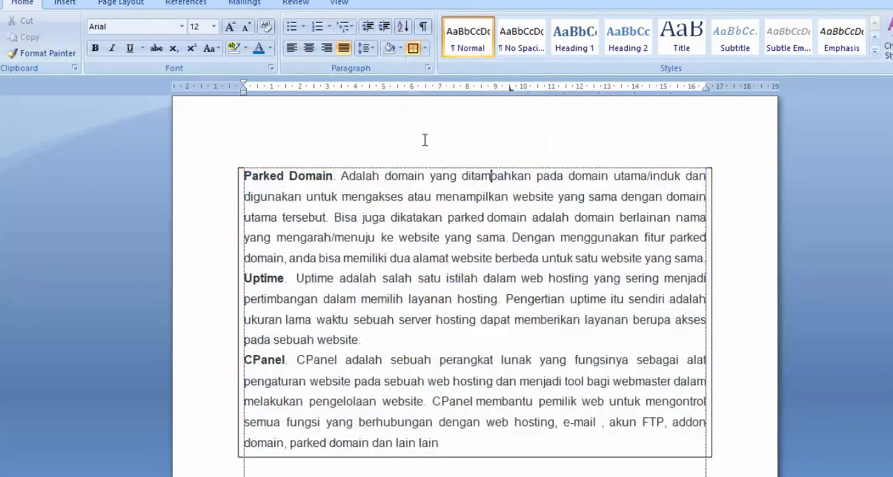
Remove the borders around the three paragraphs with No Border.
{"action": "left_click_drag", "start_coordinate": [213, 184], "coordinate": [294, 446]}
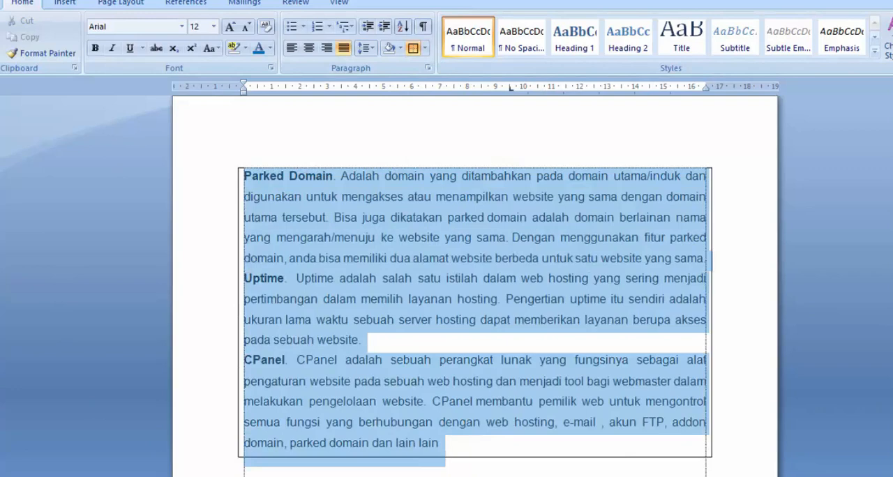
{"action": "left_click", "coordinate": [424, 49]}
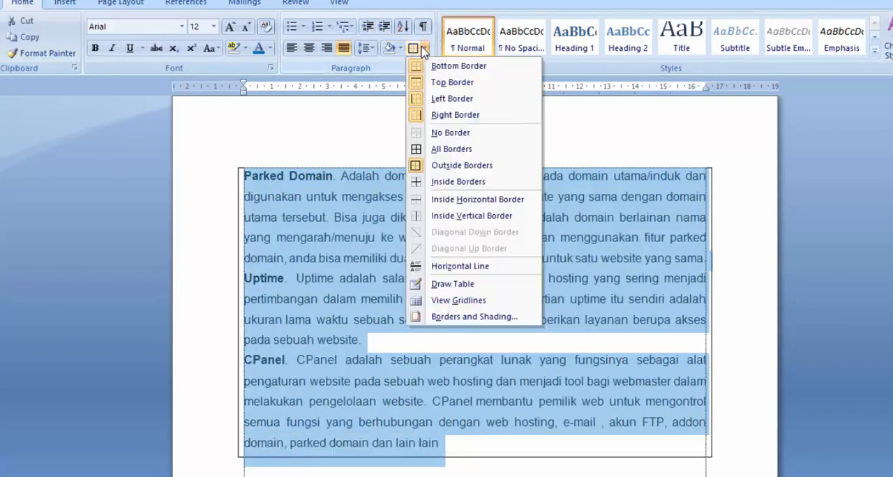
{"action": "left_click", "coordinate": [454, 133]}
{"action": "left_click", "coordinate": [374, 174]}
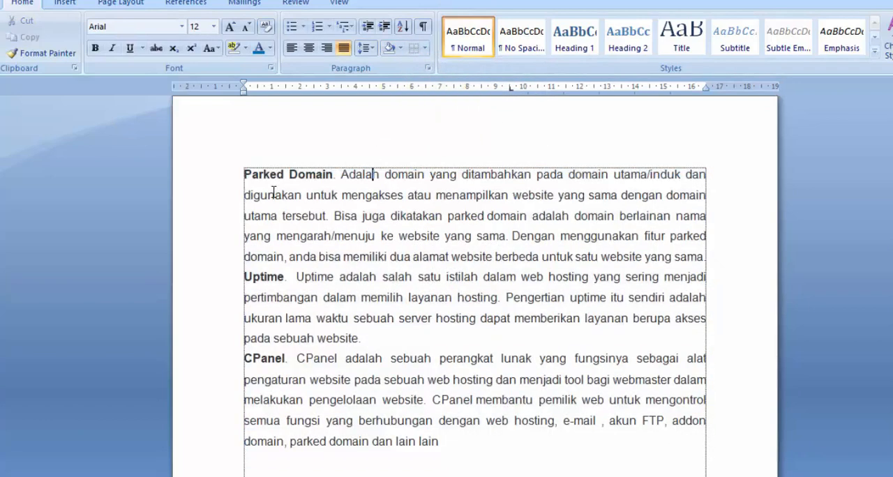
Apply Outside Borders to the Parked Domain paragraph only and remove them again with No Border.
{"action": "left_click_drag", "start_coordinate": [192, 178], "coordinate": [193, 263]}
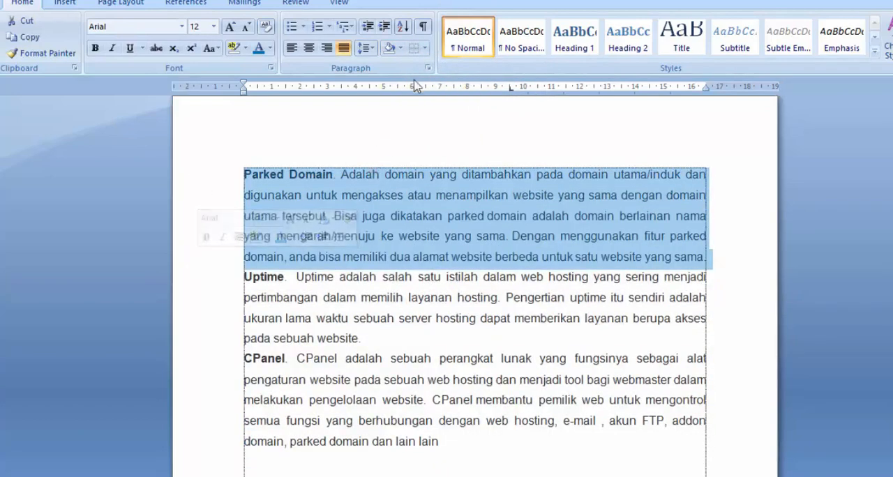
{"action": "left_click", "coordinate": [425, 49]}
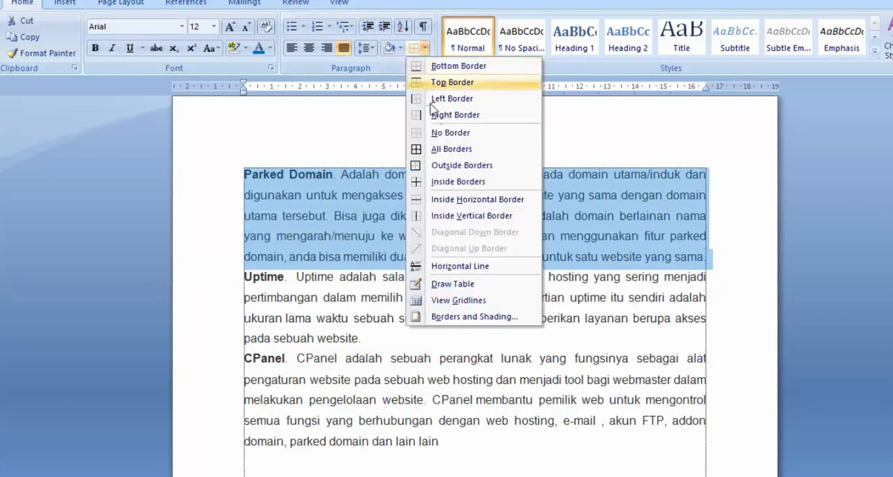
{"action": "left_click", "coordinate": [452, 166]}
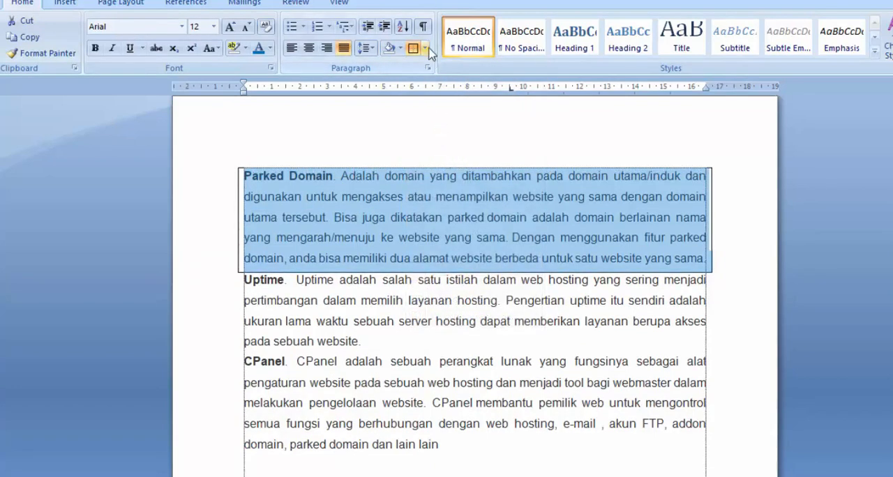
{"action": "left_click", "coordinate": [425, 49]}
{"action": "left_click", "coordinate": [447, 134]}
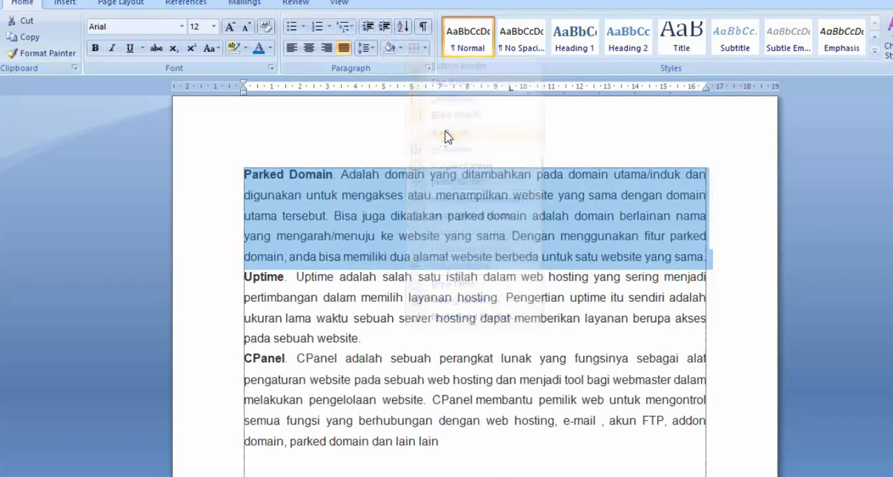
Add a Bottom Border under the Parked Domain paragraph.
{"action": "left_click", "coordinate": [425, 49]}
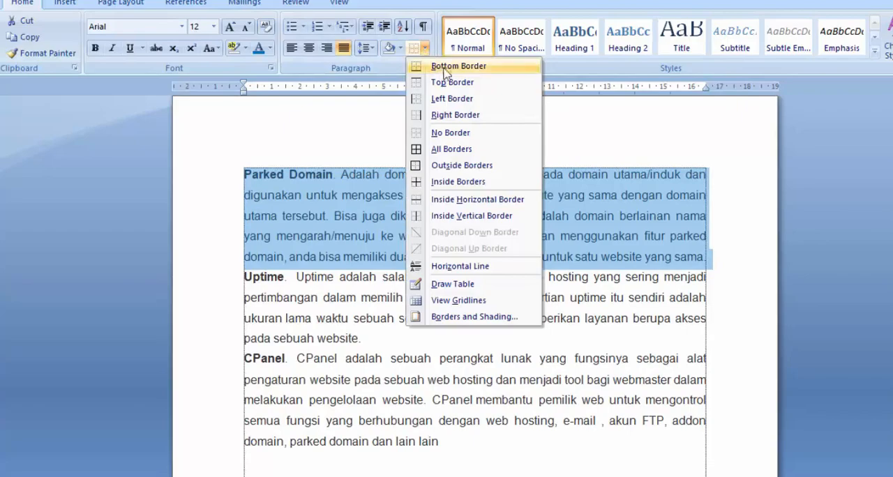
{"action": "left_click", "coordinate": [454, 70]}
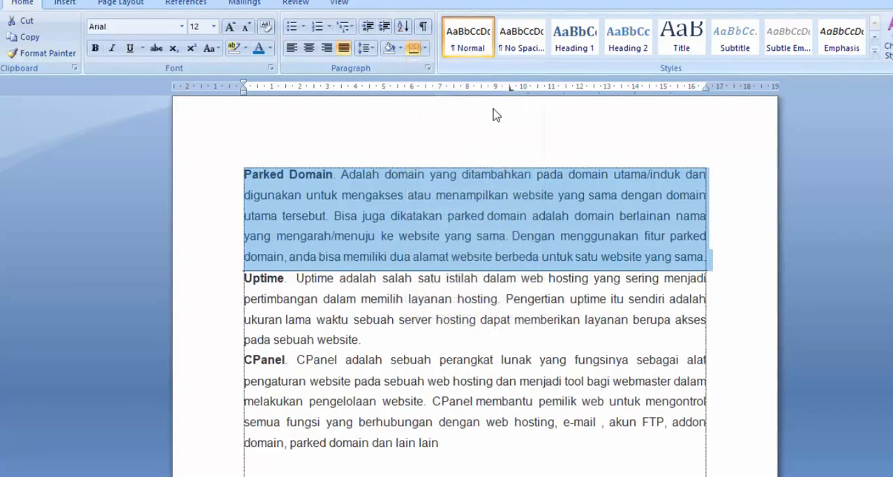
{"action": "left_click", "coordinate": [506, 144]}
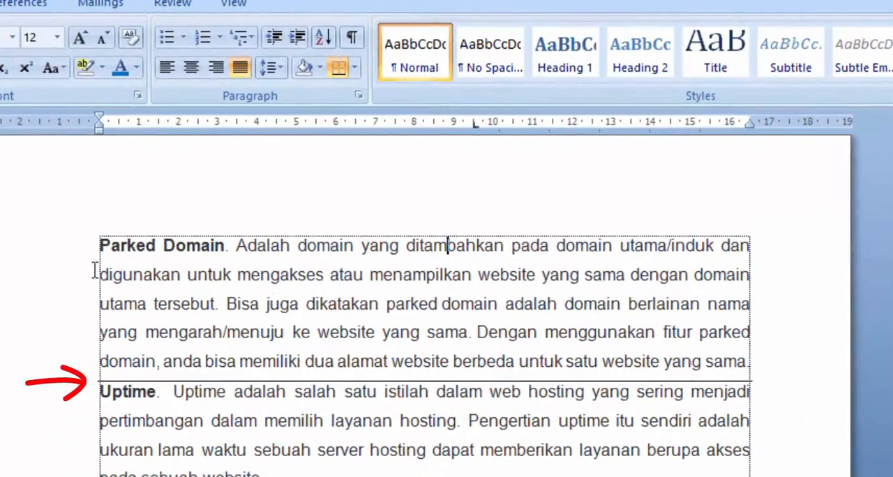
Remove the bottom border under the Parked Domain paragraph with No Border.
{"action": "left_click_drag", "start_coordinate": [67, 260], "coordinate": [68, 401]}
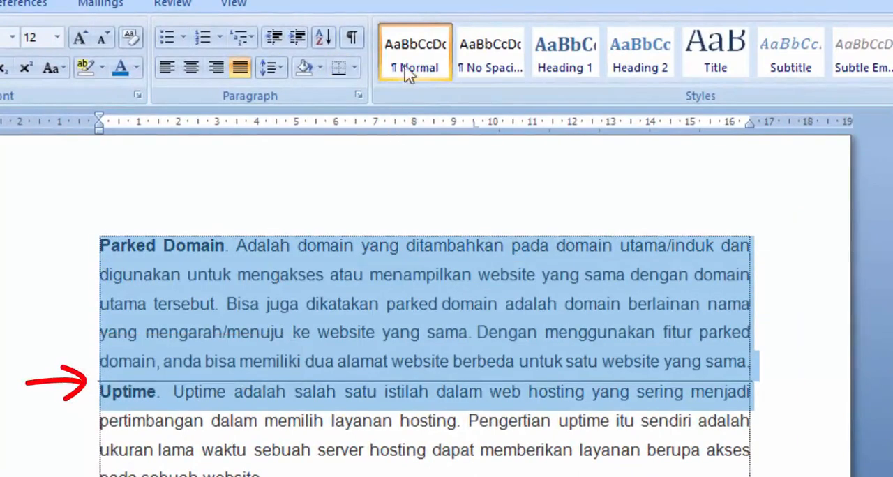
{"action": "left_click", "coordinate": [353, 67]}
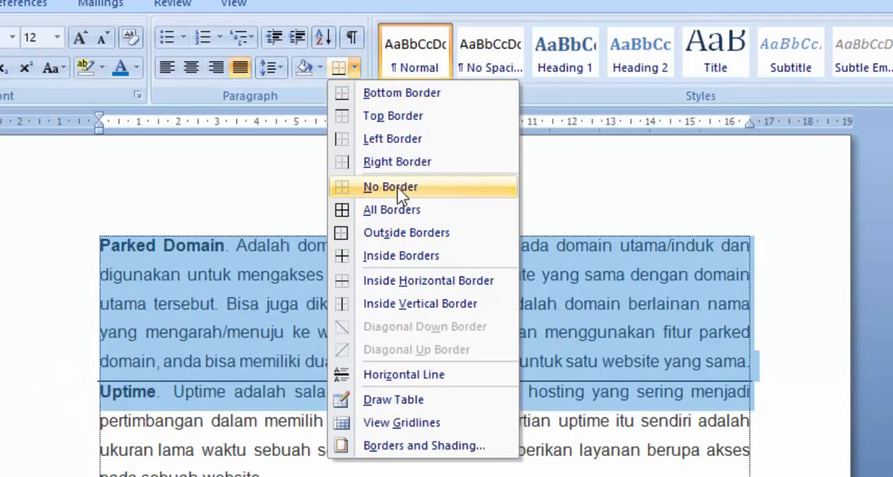
{"action": "left_click", "coordinate": [397, 187]}
{"action": "left_click", "coordinate": [354, 71]}
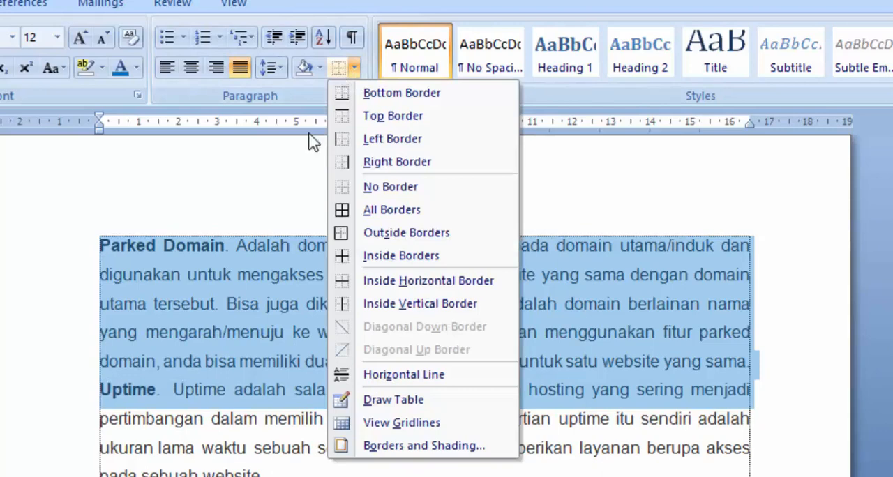
{"action": "left_click", "coordinate": [265, 212]}
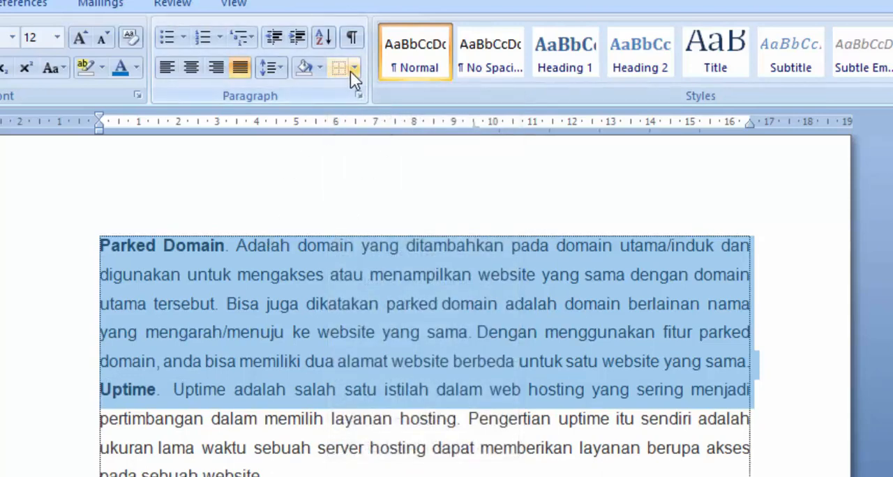
{"action": "left_click", "coordinate": [351, 71]}
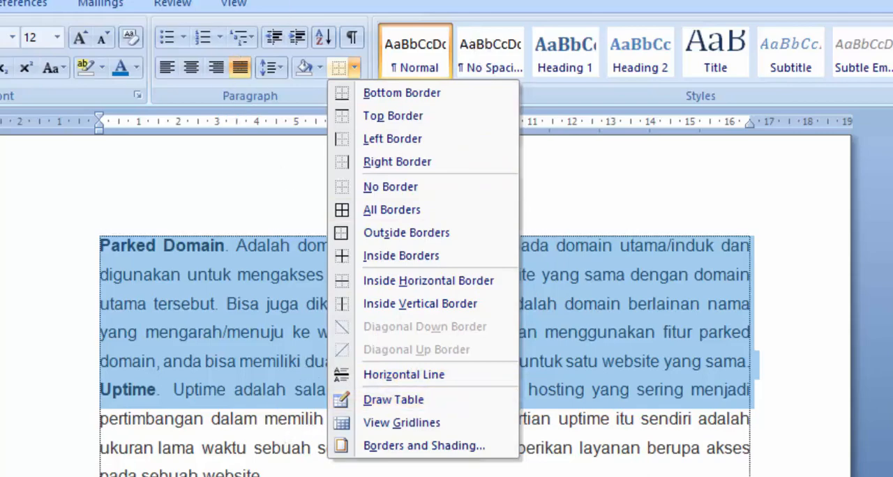
{"action": "key", "text": "Escape"}
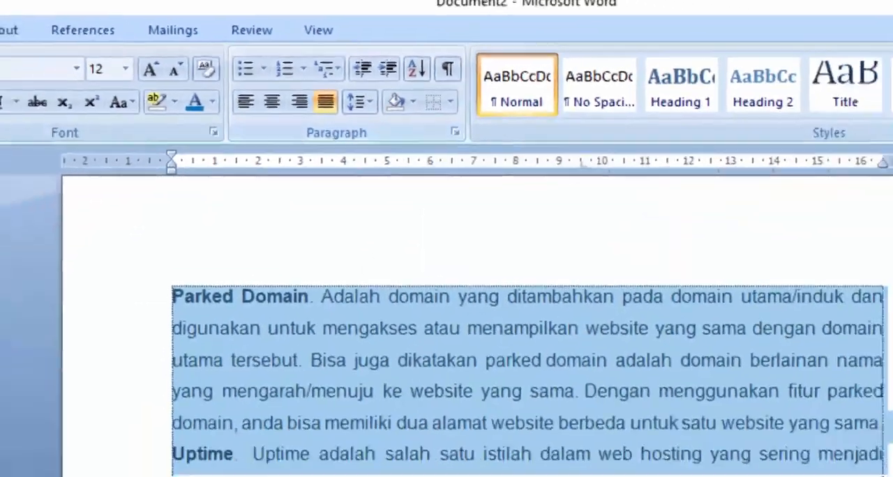
{"action": "left_click", "coordinate": [454, 338]}
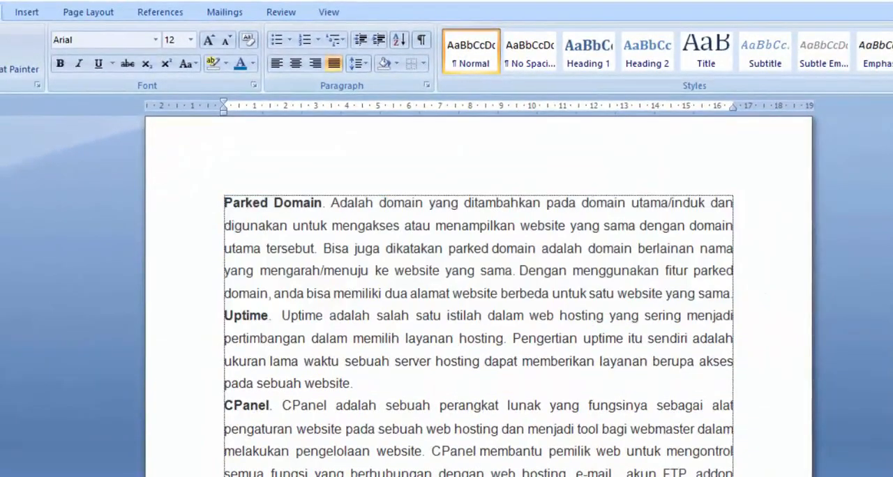
Switch to Document1 and delete all of its bulleted, numbered and multilevel list text.
{"action": "left_click", "coordinate": [323, 467]}
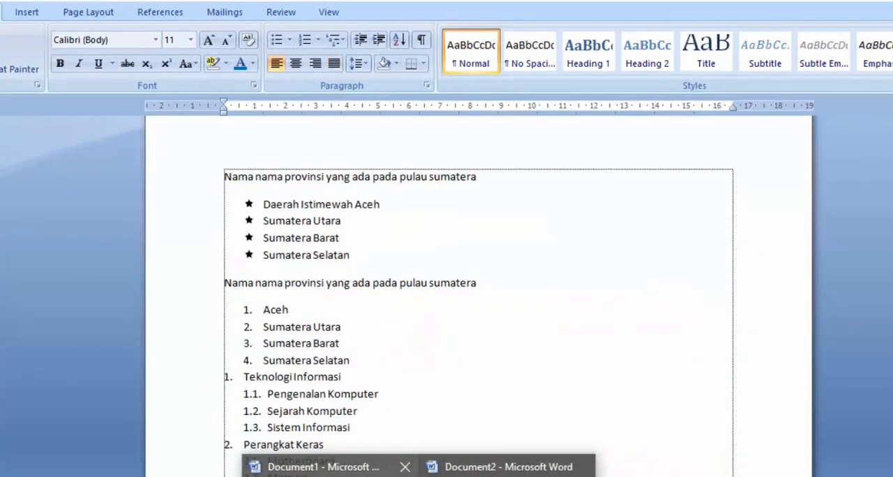
{"action": "left_click", "coordinate": [513, 433]}
{"action": "scroll", "coordinate": [503, 429], "scroll_direction": "down", "scroll_amount": 2}
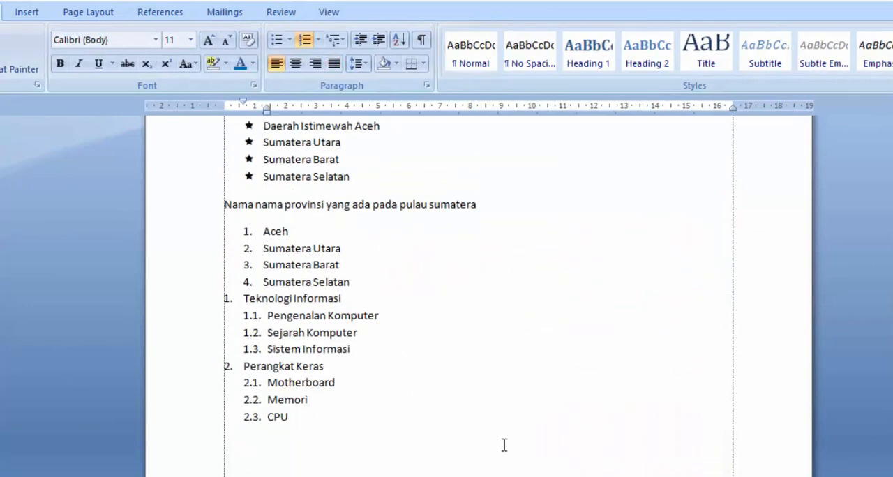
{"action": "scroll", "coordinate": [346, 422], "scroll_direction": "up", "scroll_amount": 3}
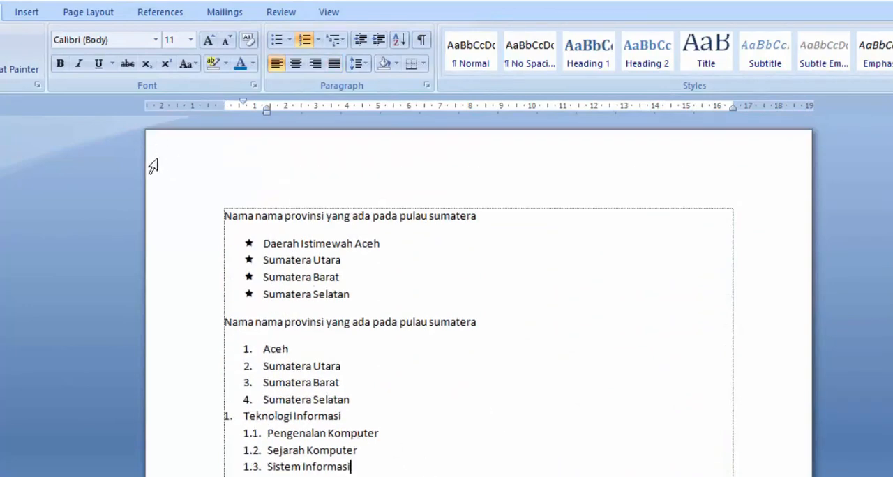
{"action": "scroll", "coordinate": [153, 166], "scroll_direction": "down", "scroll_amount": 1}
{"action": "left_click_drag", "start_coordinate": [187, 177], "coordinate": [197, 467]}
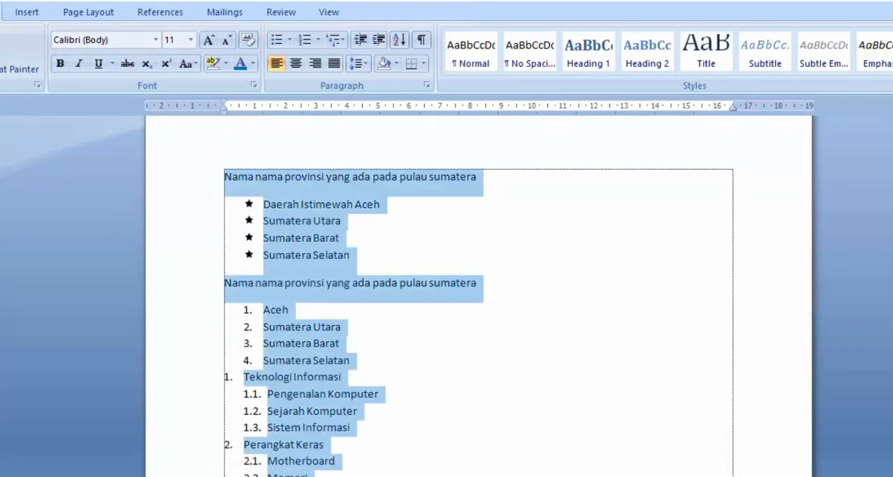
{"action": "key", "text": "Delete"}
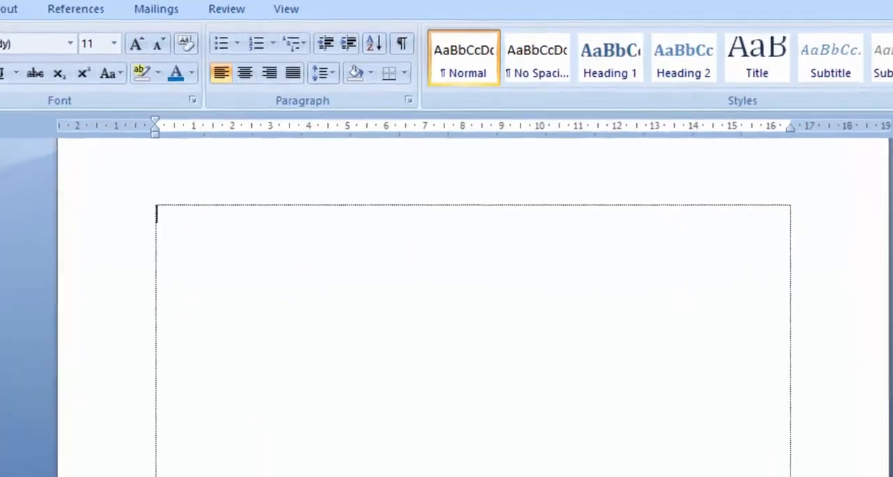
Enter Jambi, Bengkulu, Medan, Aceh and Padang as five separate paragraphs in the empty document.
{"action": "type", "text": "Jambi"}
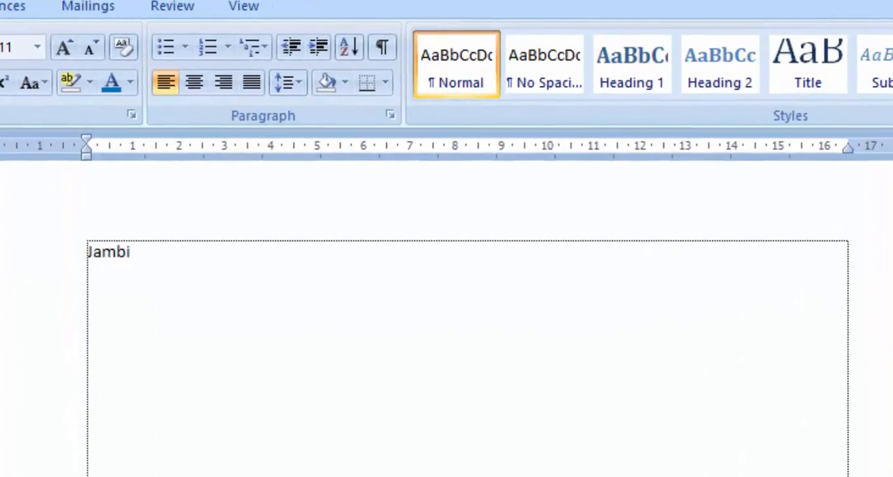
{"action": "type", "text": "Bengku"}
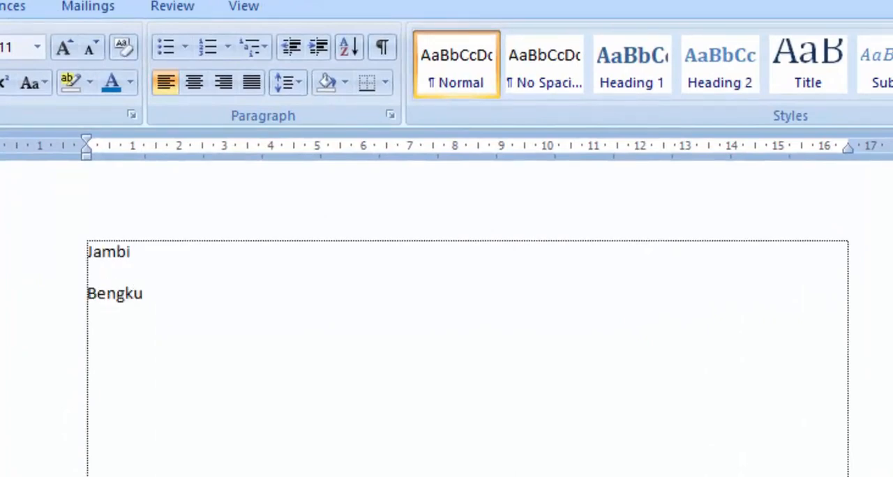
{"action": "type", "text": "lu Medan "}
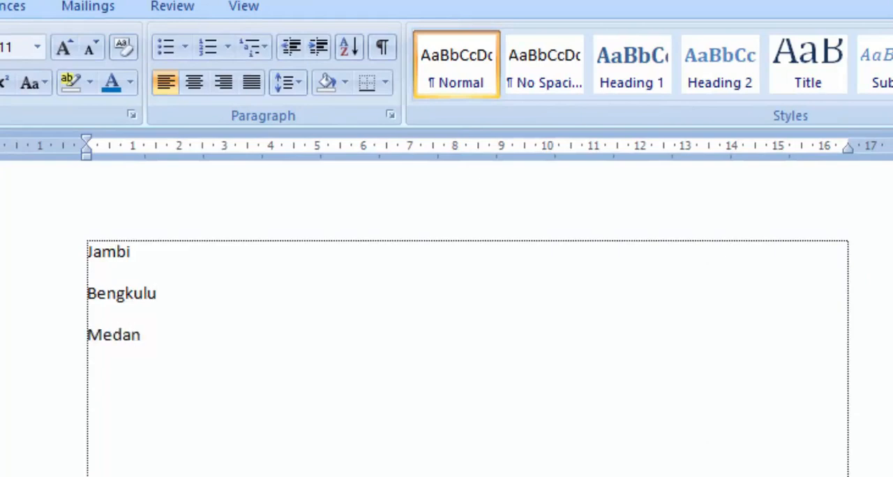
{"action": "type", "text": "Aceh "}
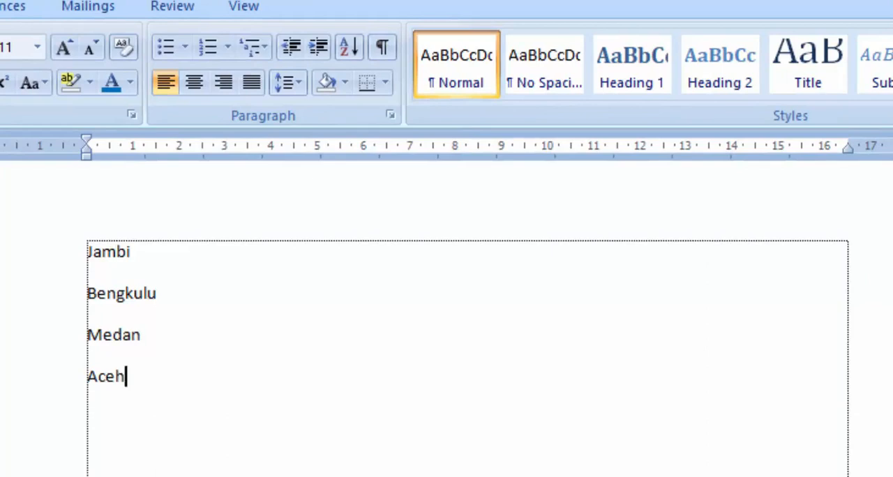
{"action": "type", "text": "Palem"}
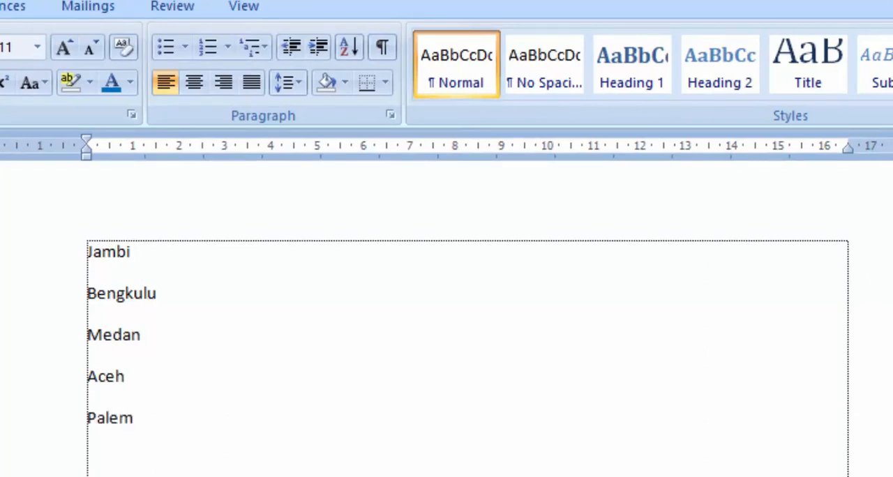
{"action": "key", "text": "BackSpace"}
{"action": "type", "text": "dang"}
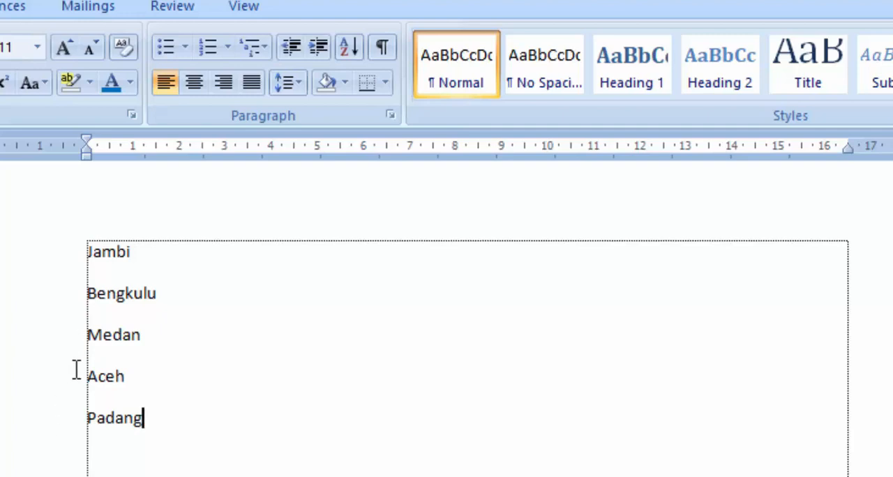
Sort the five place names by Paragraphs as Text in Ascending order, with no header row.
{"action": "left_click", "coordinate": [319, 383]}
{"action": "left_click_drag", "start_coordinate": [12, 245], "coordinate": [31, 438]}
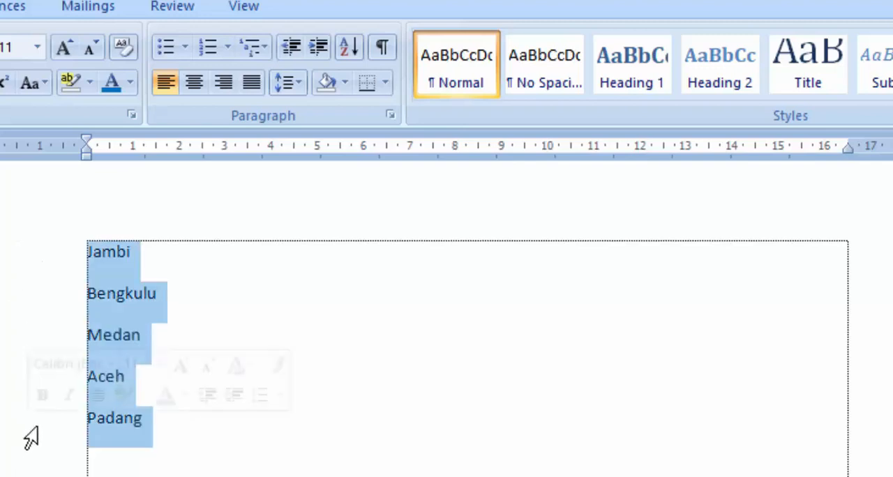
{"action": "left_click", "coordinate": [346, 52]}
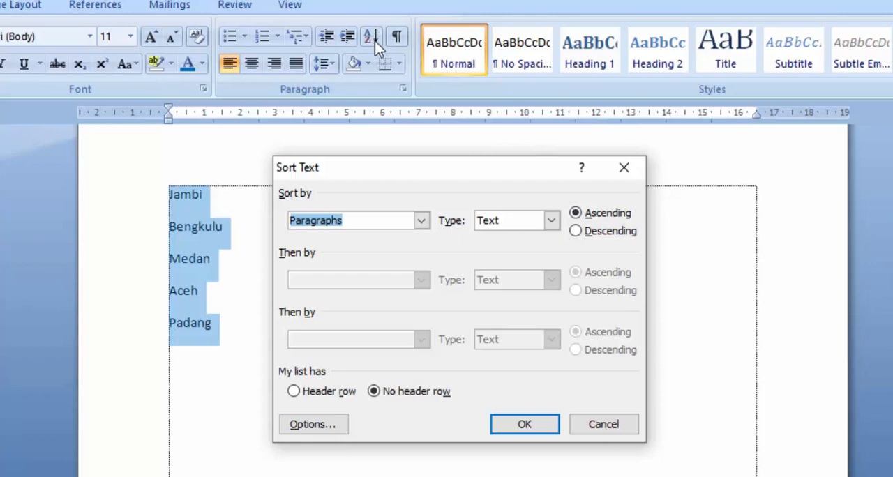
{"action": "left_click", "coordinate": [617, 236]}
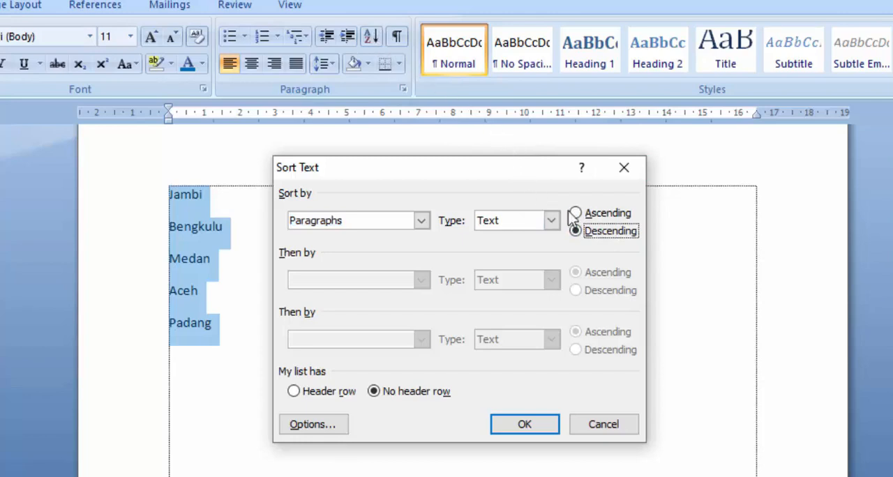
{"action": "left_click", "coordinate": [609, 213]}
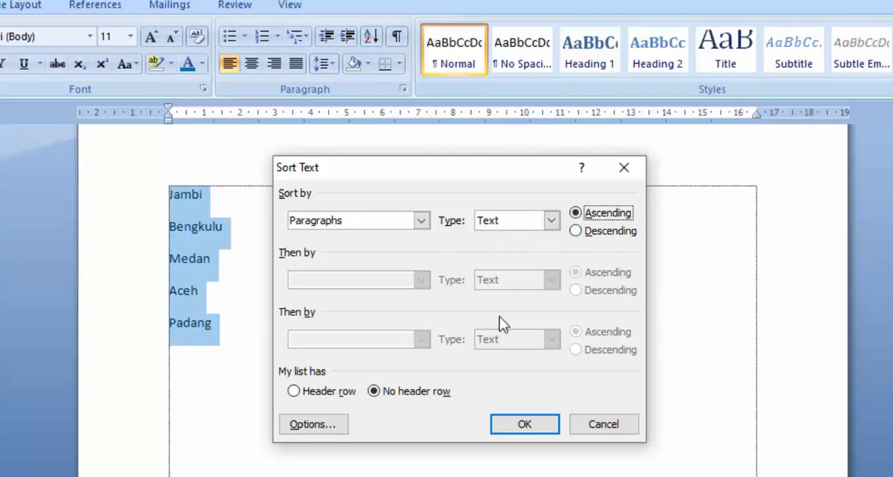
{"action": "left_click", "coordinate": [541, 427]}
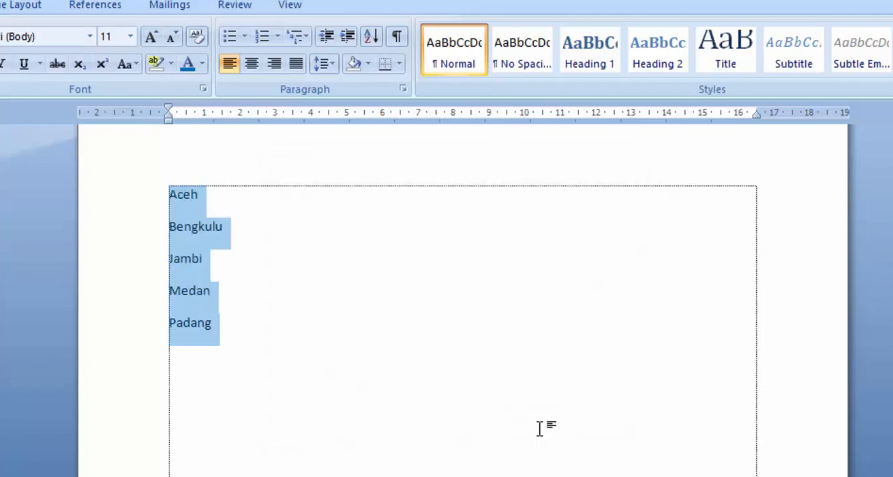
{"action": "left_click", "coordinate": [209, 258]}
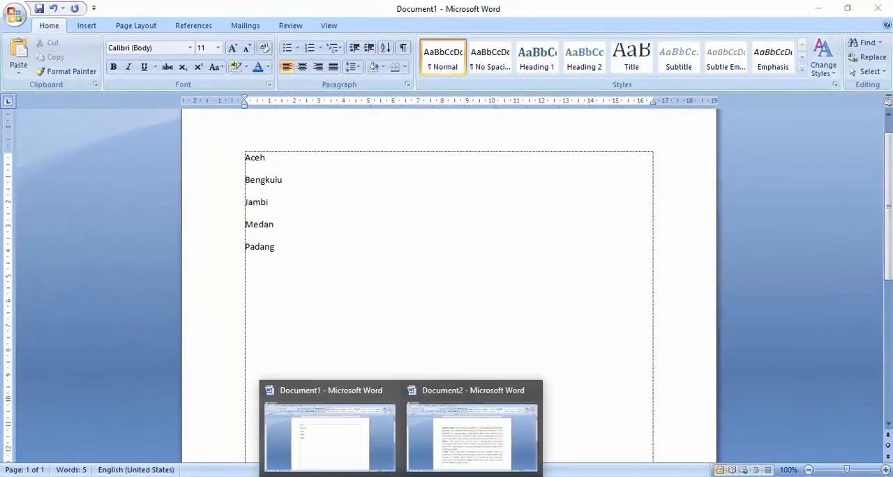
Switch to Document2 and view the expanded Quick Styles gallery.
{"action": "left_click", "coordinate": [443, 443]}
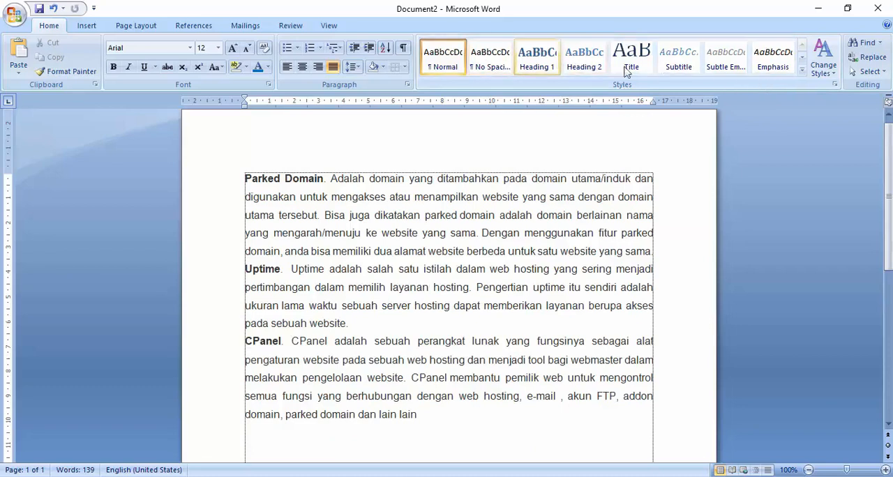
{"action": "left_click", "coordinate": [806, 72]}
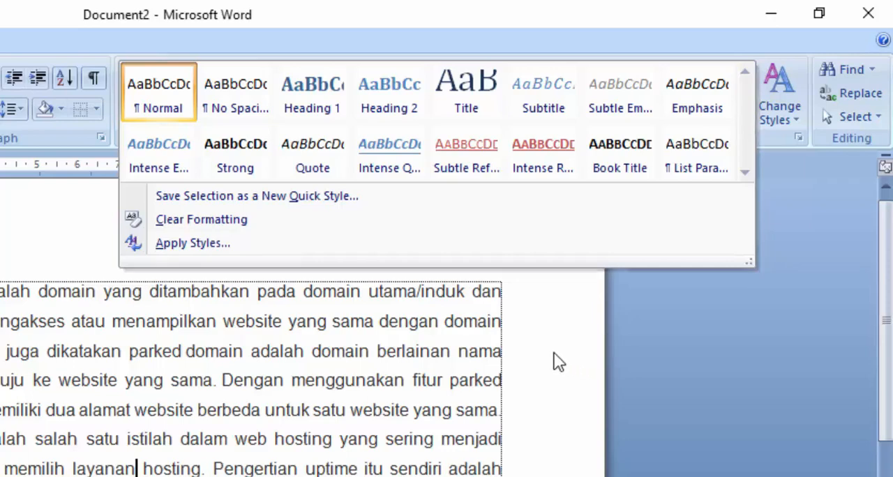
{"action": "left_click", "coordinate": [472, 349]}
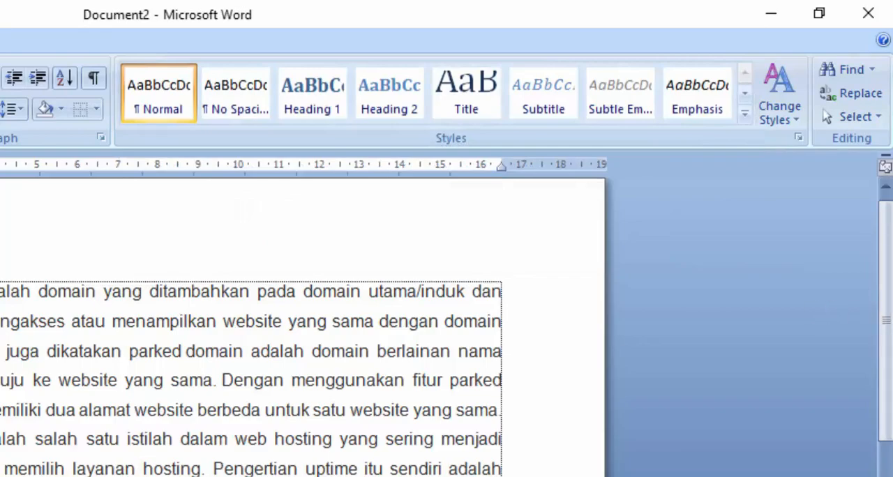
Preview the Quick Styles on the Parked Domain, Uptime and CPanel paragraphs without applying any.
{"action": "left_click", "coordinate": [0, 291]}
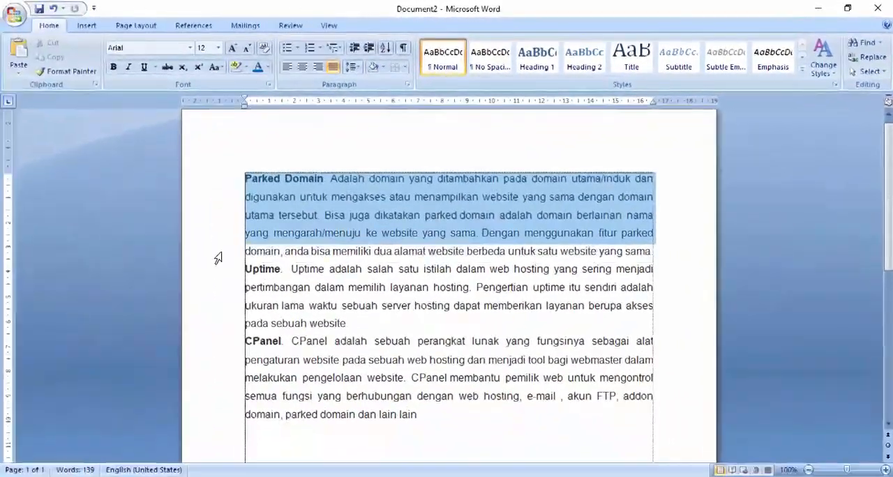
{"action": "left_click_drag", "start_coordinate": [218, 258], "coordinate": [229, 457]}
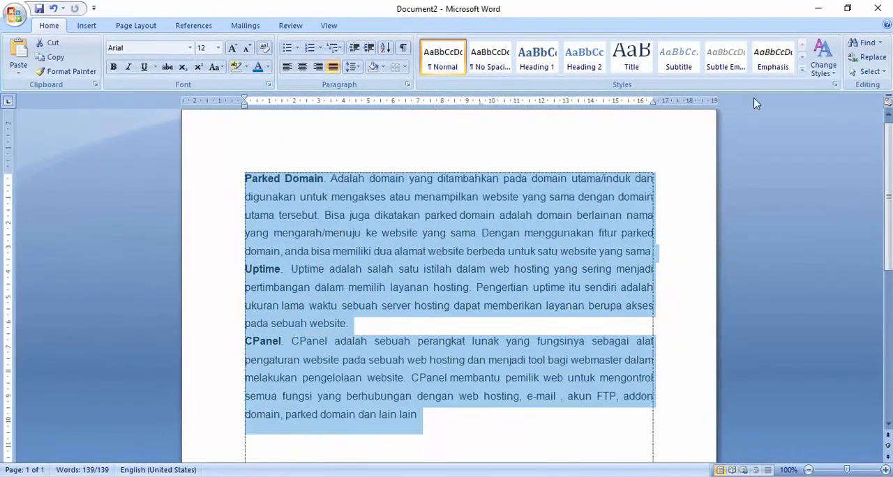
{"action": "left_click", "coordinate": [803, 69]}
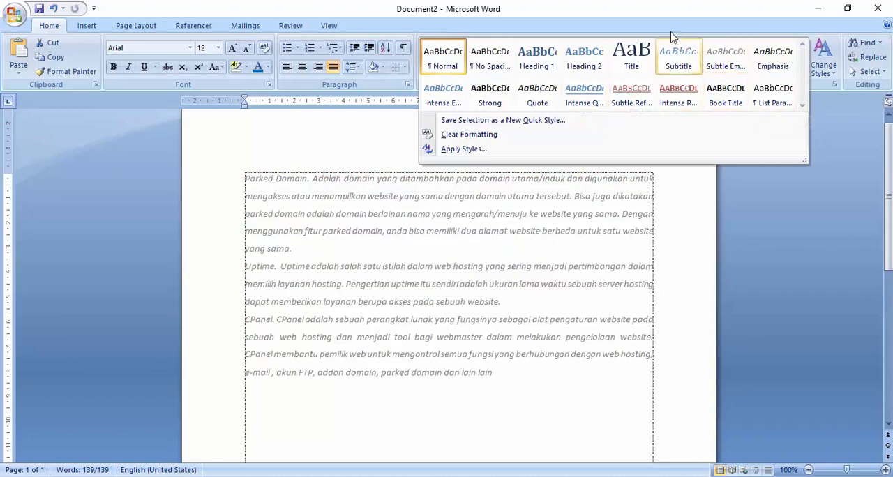
{"action": "left_click", "coordinate": [641, 14]}
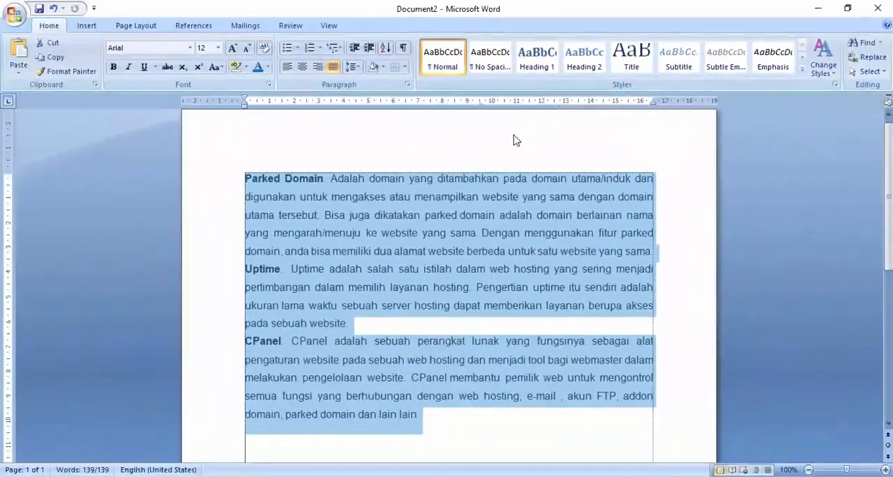
{"action": "left_click", "coordinate": [513, 135]}
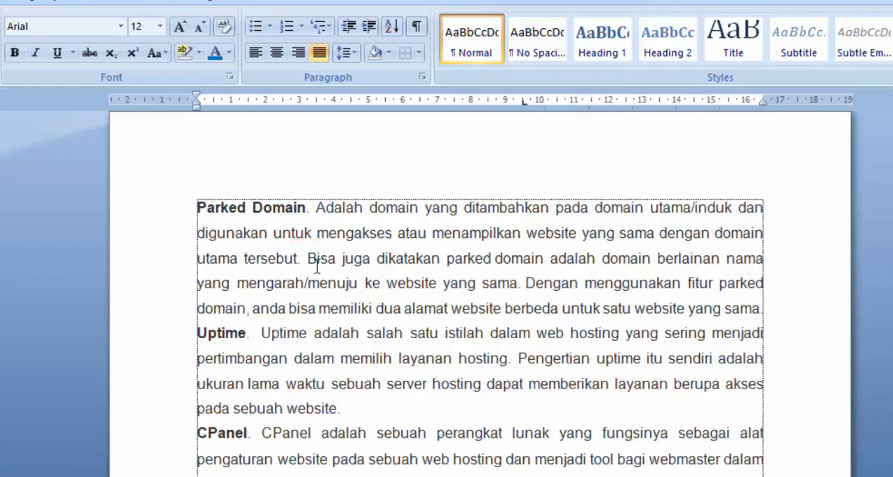
Search Document2 for each occurrence of "untuk" from the Parked Domain paragraph onward, without restarting the search from the beginning.
{"action": "left_click_drag", "start_coordinate": [272, 235], "coordinate": [310, 236]}
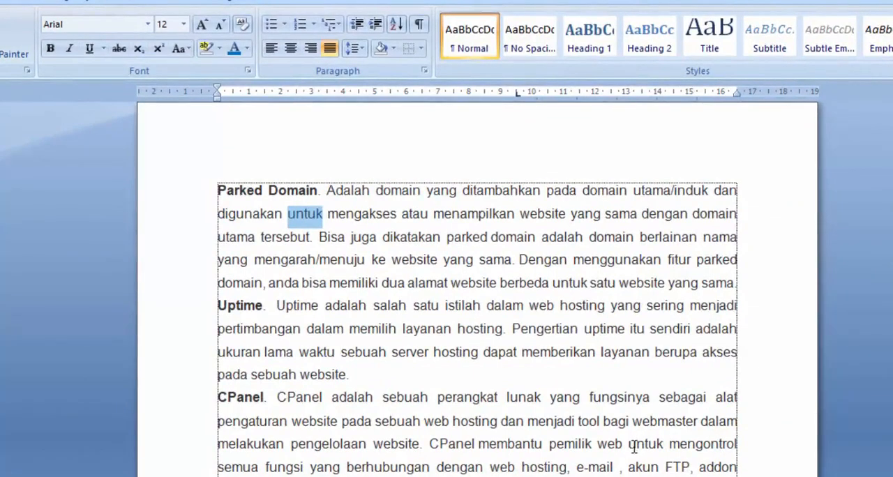
{"action": "left_click_drag", "start_coordinate": [630, 444], "coordinate": [669, 444]}
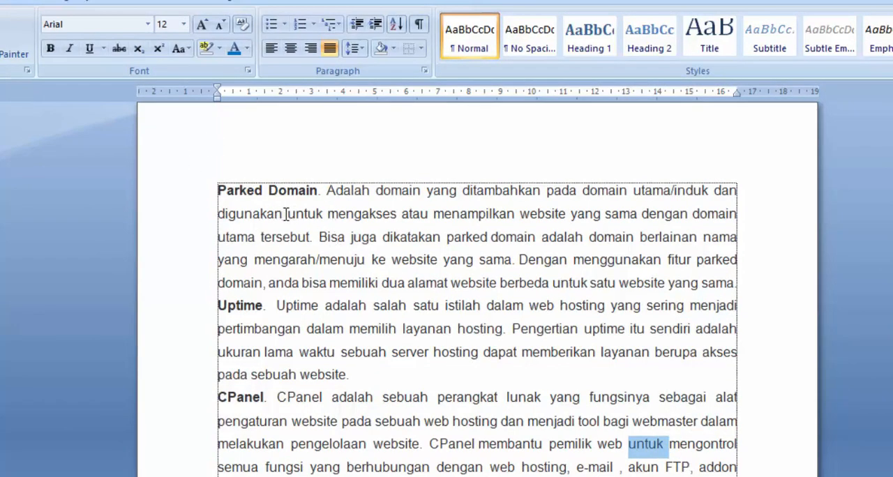
{"action": "left_click_drag", "start_coordinate": [286, 213], "coordinate": [323, 214]}
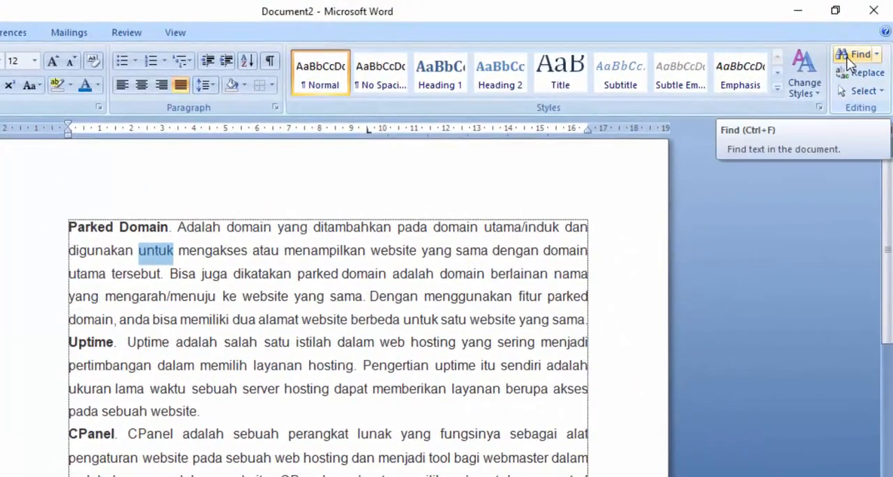
{"action": "left_click", "coordinate": [853, 56]}
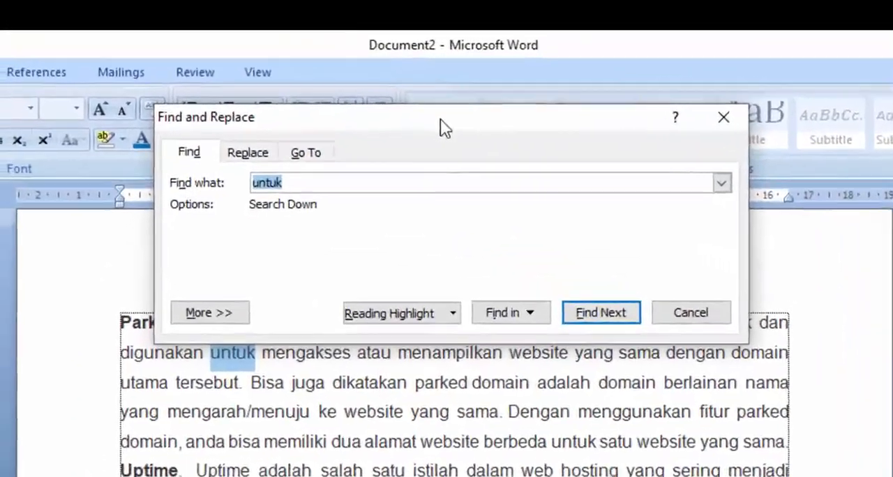
{"action": "left_click_drag", "start_coordinate": [304, 67], "coordinate": [518, 119]}
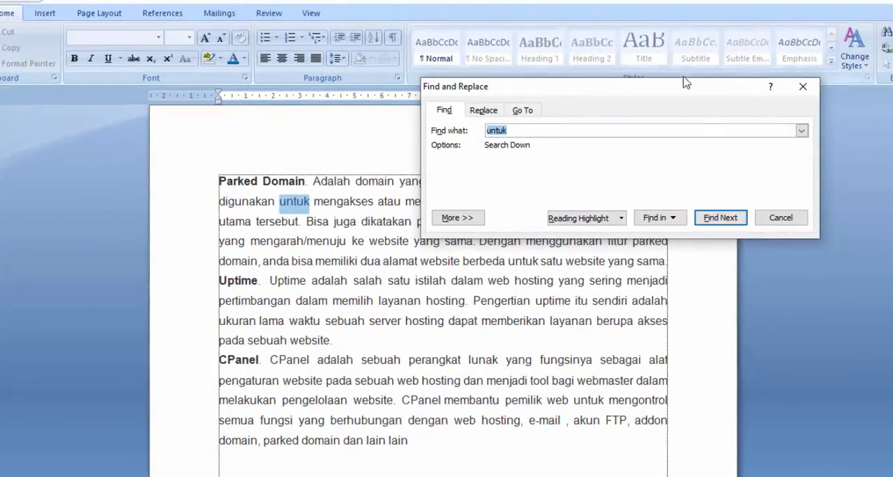
{"action": "left_click_drag", "start_coordinate": [685, 83], "coordinate": [696, 10]}
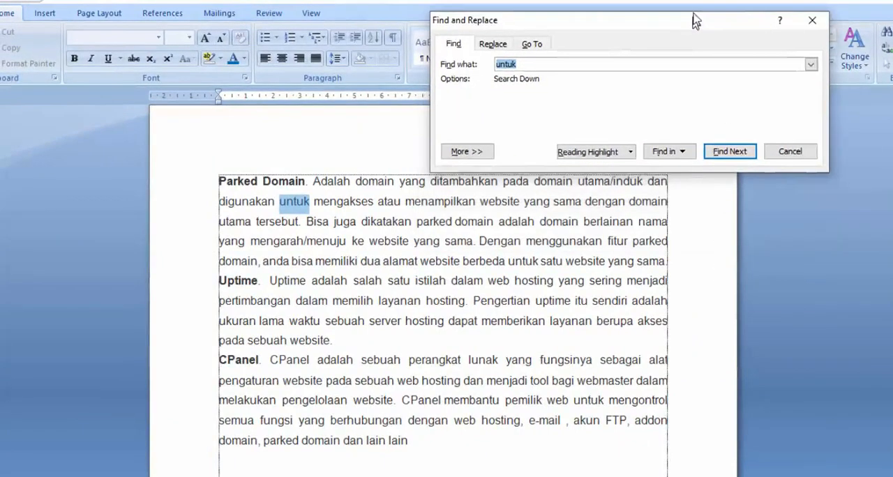
{"action": "left_click", "coordinate": [724, 145]}
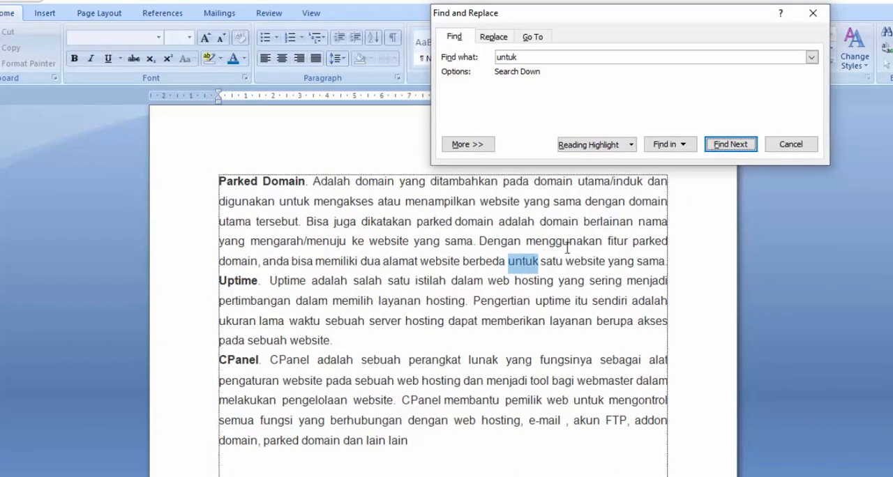
{"action": "left_click", "coordinate": [721, 145]}
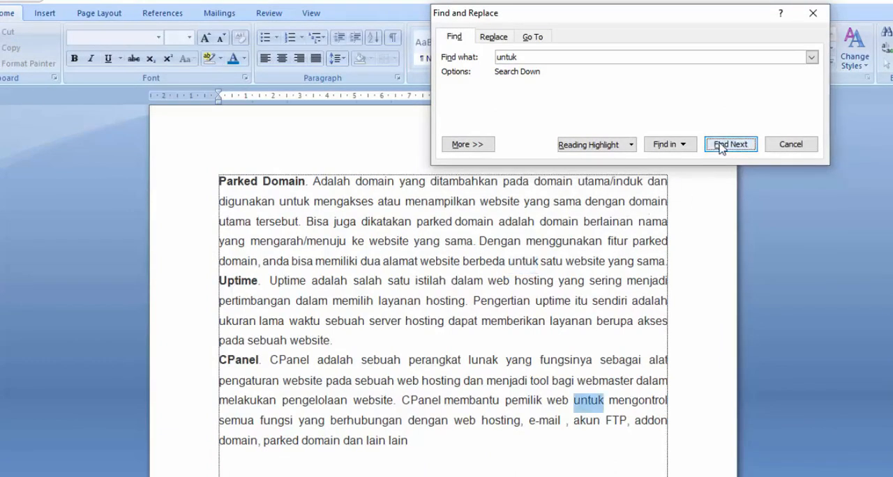
{"action": "left_click", "coordinate": [721, 145]}
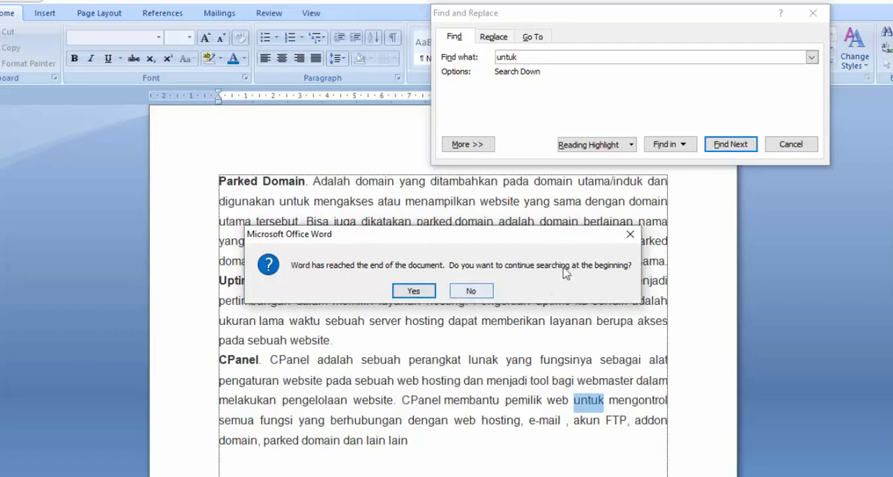
{"action": "left_click", "coordinate": [478, 293]}
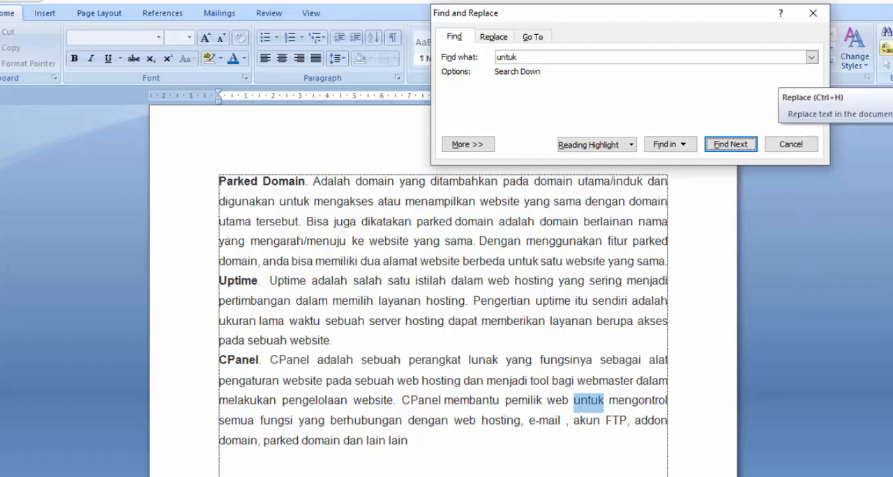
Set up a text replacement that finds "untuk" and replaces it with "dengan".
{"action": "left_click", "coordinate": [491, 37]}
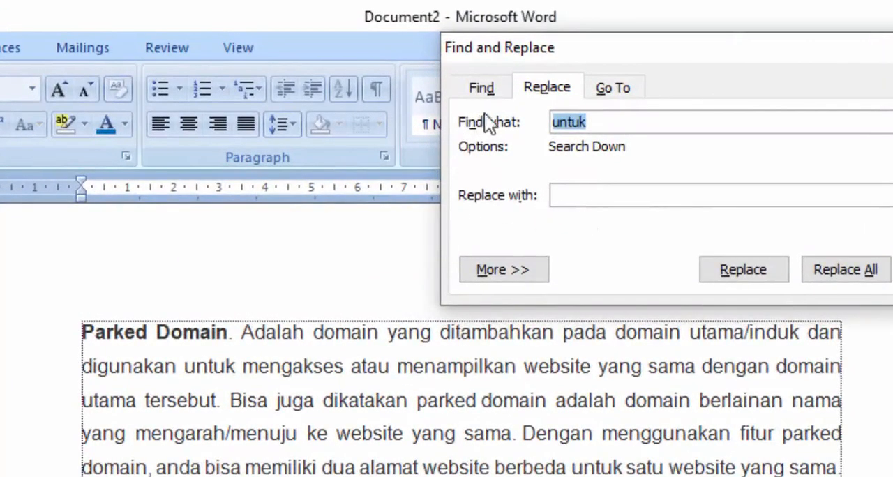
{"action": "left_click", "coordinate": [632, 124]}
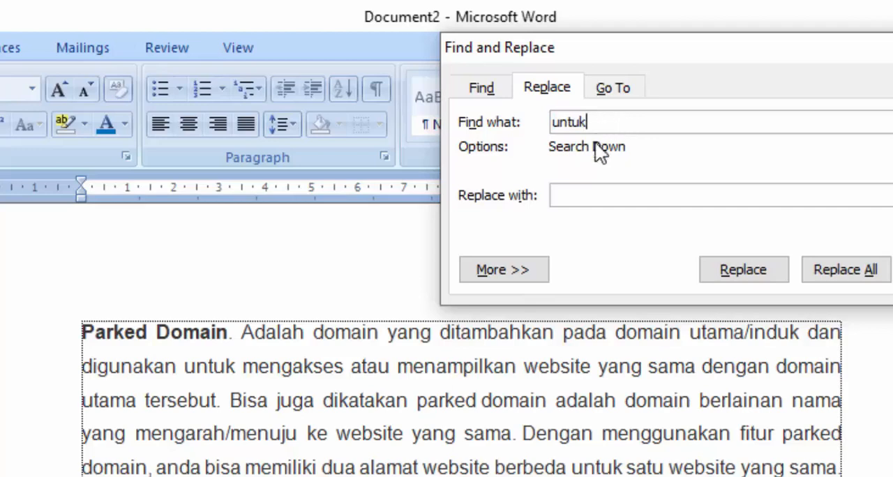
{"action": "left_click", "coordinate": [594, 194]}
{"action": "type", "text": "dengan"}
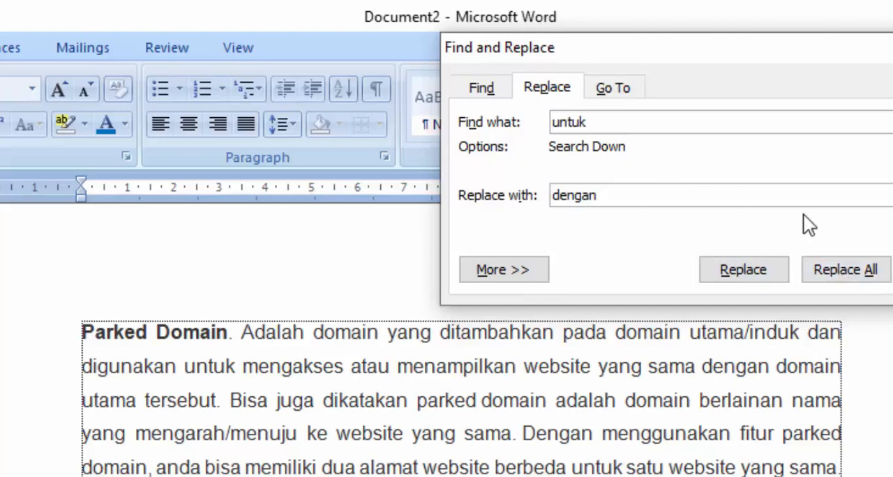
{"action": "left_click", "coordinate": [687, 186]}
Replace the occurrences of "untuk" with "dengan" one by one, continuing from the document's beginning, and close Find and Replace.
{"action": "left_click", "coordinate": [750, 273]}
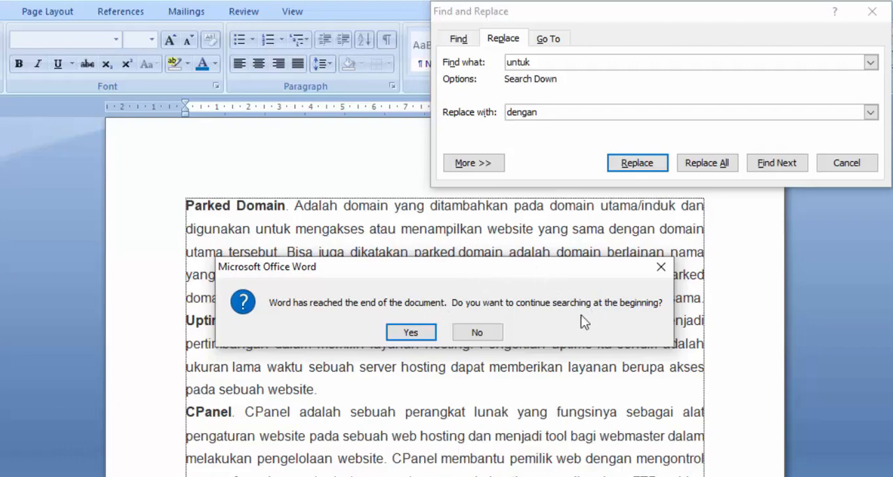
{"action": "left_click", "coordinate": [411, 333]}
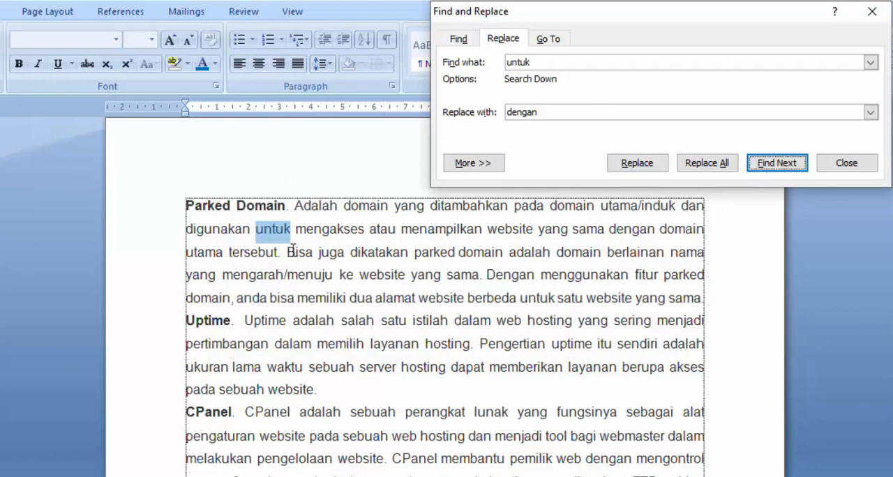
{"action": "left_click", "coordinate": [653, 167]}
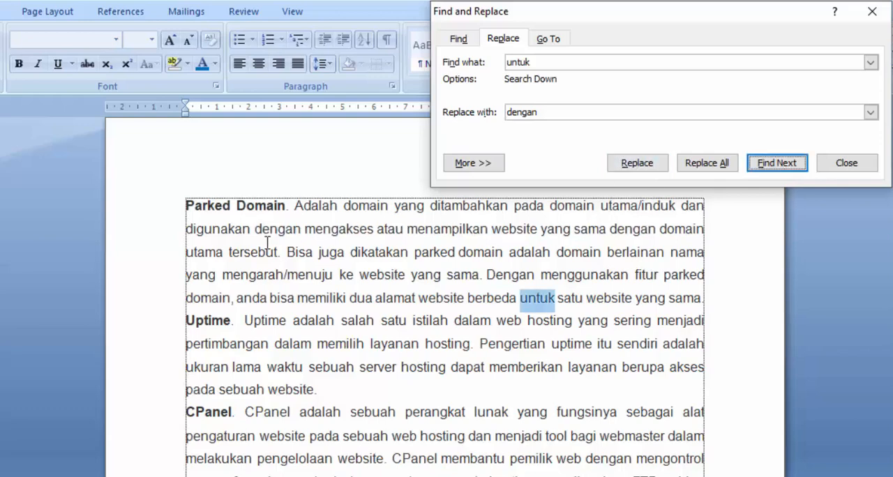
{"action": "left_click", "coordinate": [639, 164]}
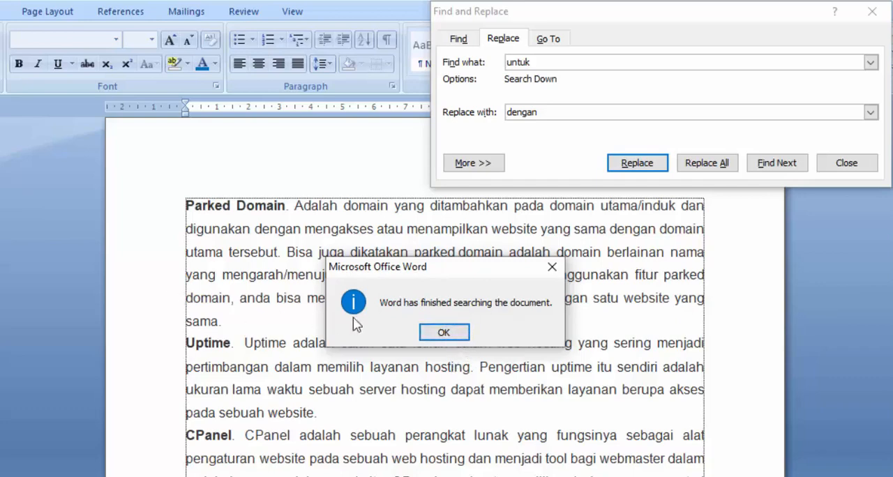
{"action": "left_click", "coordinate": [447, 334]}
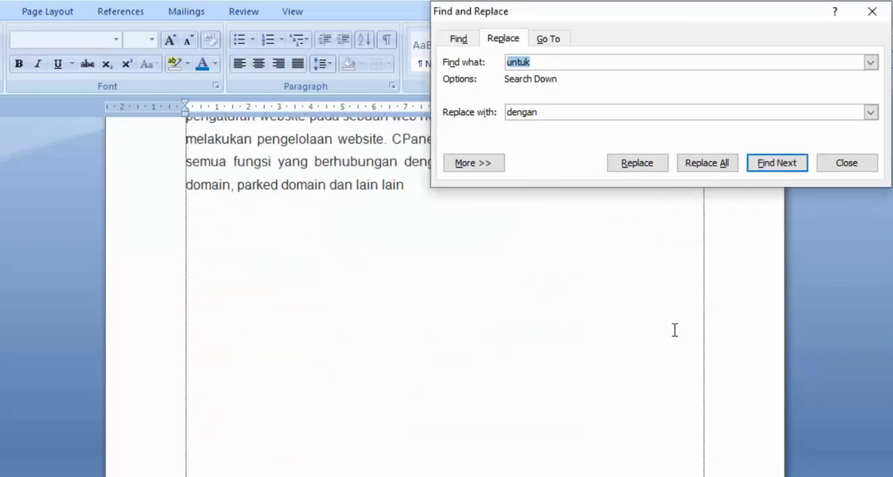
{"action": "scroll", "coordinate": [628, 349], "scroll_direction": "up", "scroll_amount": 2}
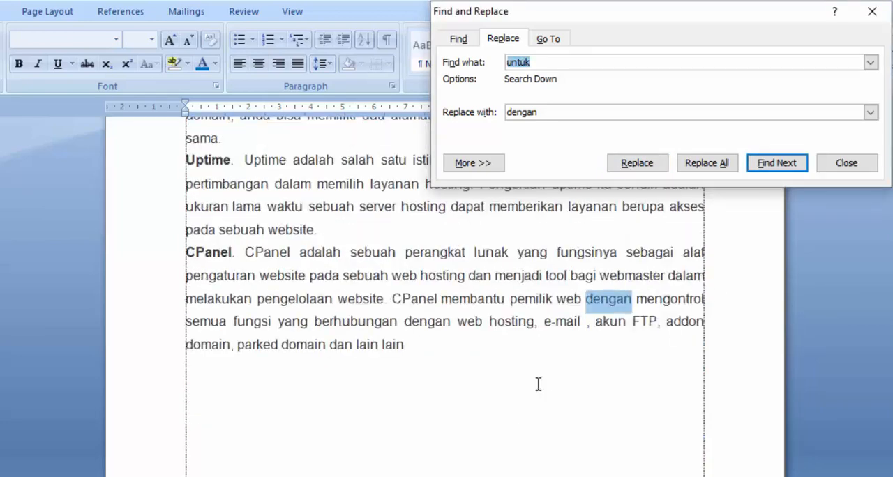
{"action": "left_click", "coordinate": [842, 170]}
{"action": "scroll", "coordinate": [463, 448], "scroll_direction": "up", "scroll_amount": 2}
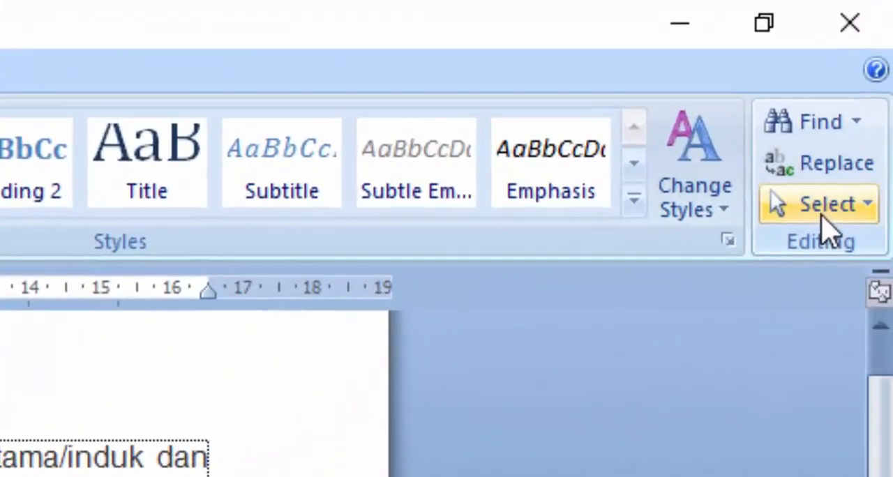
Examine the Select options for everything, objects and text with similar formatting without choosing any.
{"action": "left_click", "coordinate": [824, 220]}
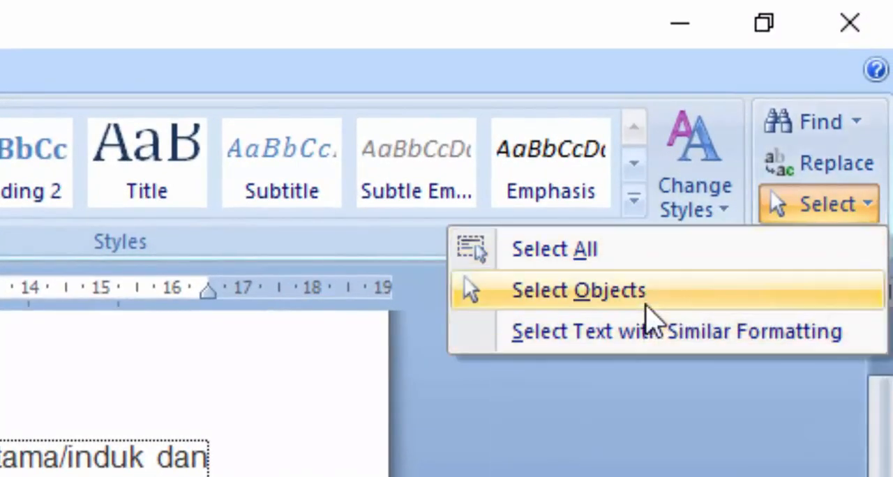
{"action": "key", "text": "Escape"}
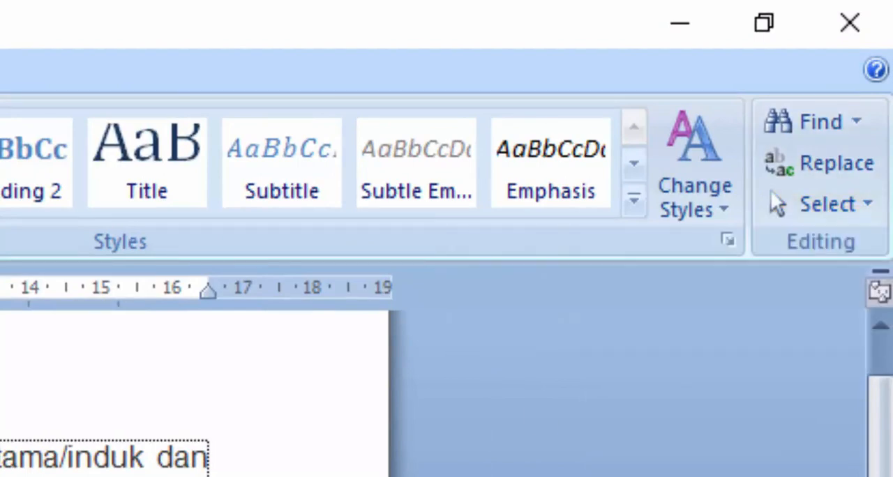
{"action": "scroll", "coordinate": [194, 394], "scroll_direction": "down", "scroll_amount": 2}
{"action": "scroll", "coordinate": [194, 394], "scroll_direction": "up", "scroll_amount": 2}
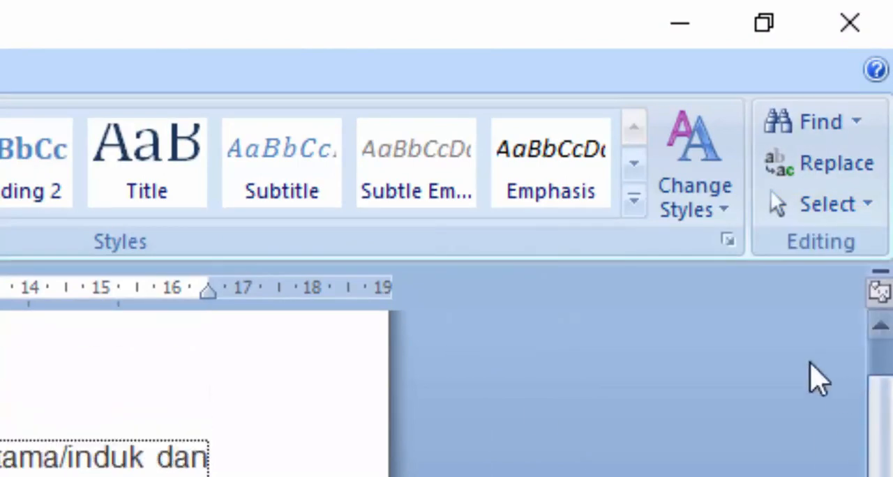
{"action": "left_click", "coordinate": [846, 204]}
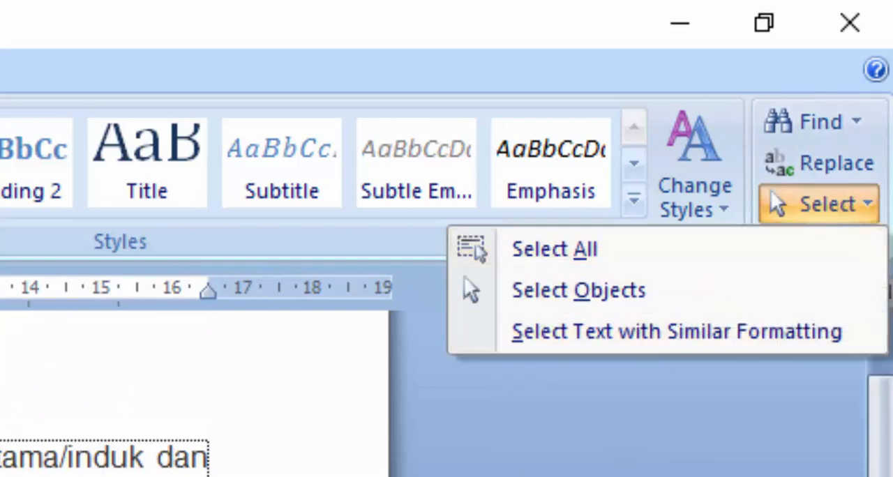
{"action": "left_click", "coordinate": [784, 282]}
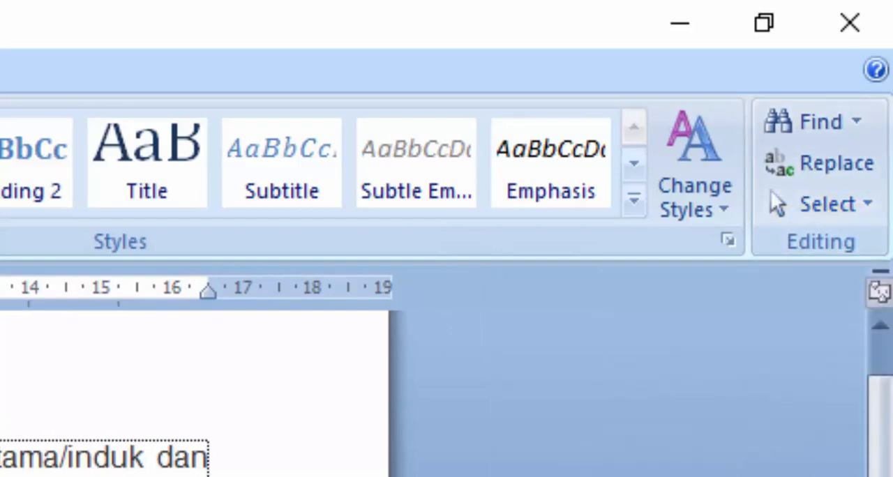
{"action": "scroll", "coordinate": [105, 396], "scroll_direction": "down", "scroll_amount": 1}
{"action": "scroll", "coordinate": [105, 396], "scroll_direction": "up", "scroll_amount": 1}
{"action": "left_click", "coordinate": [790, 220]}
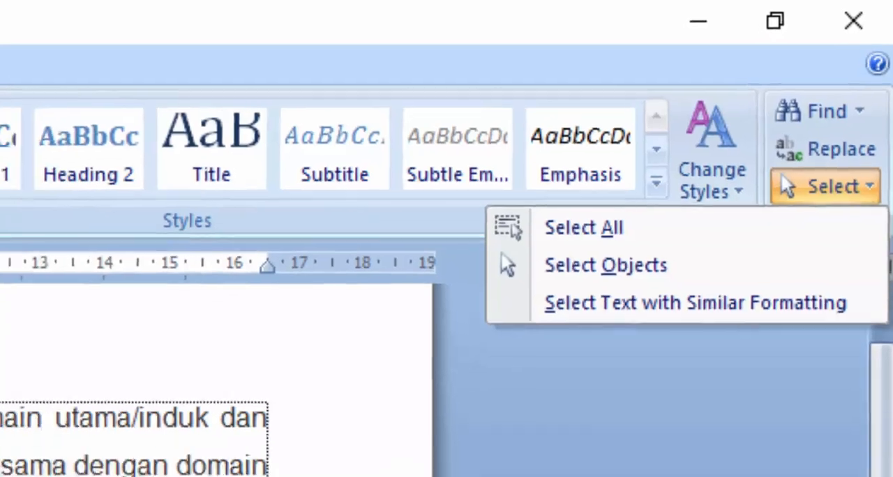
{"action": "left_click", "coordinate": [251, 336]}
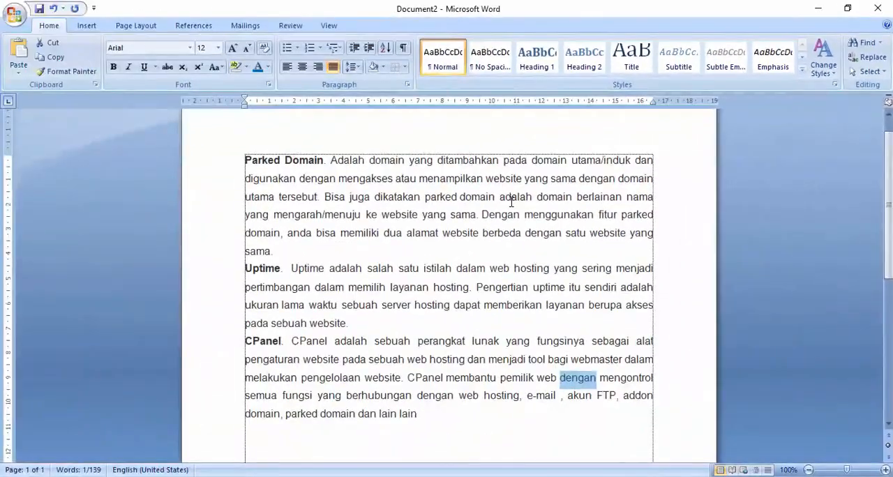